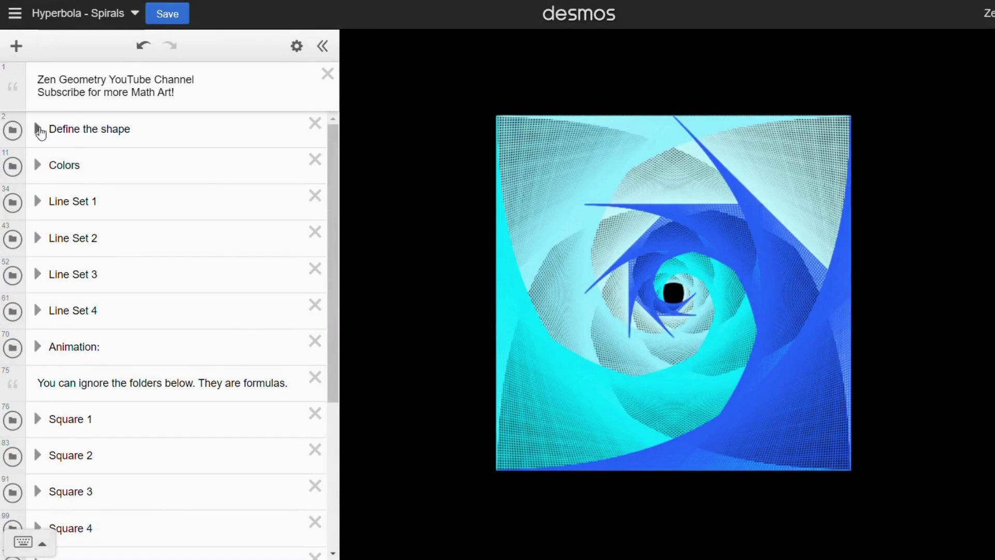
Try different spiral line densities, thin the lines to width 1.82, and briefly hide then reshow Line Set 2.
left_click(38, 129)
left_click_drag(139, 229, 159, 232)
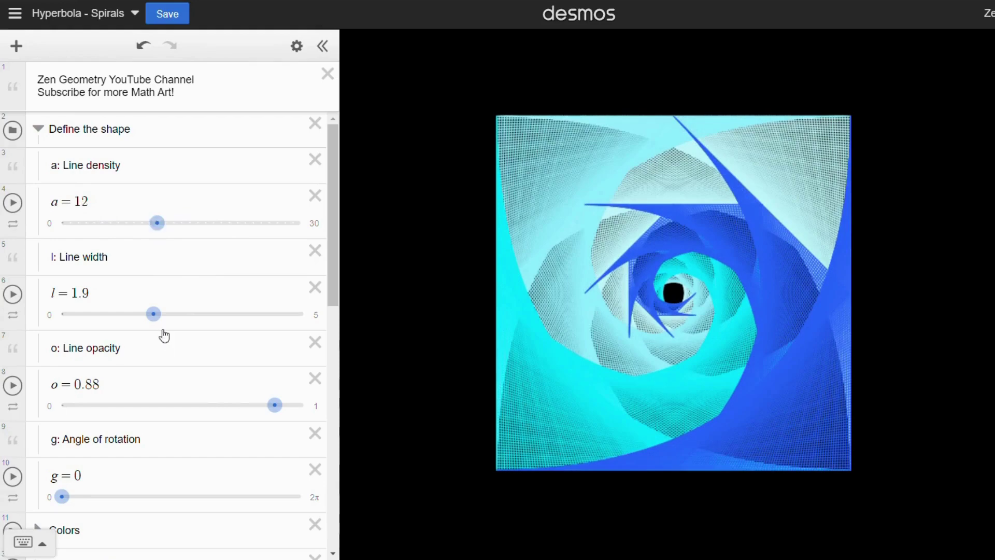
left_click_drag(175, 322, 153, 324)
scroll(125, 373, "down", 5)
mouse_move(73, 200)
left_mouse_down()
mouse_move(177, 213)
mouse_move(61, 212)
left_mouse_up()
scroll(62, 202, "up", 10)
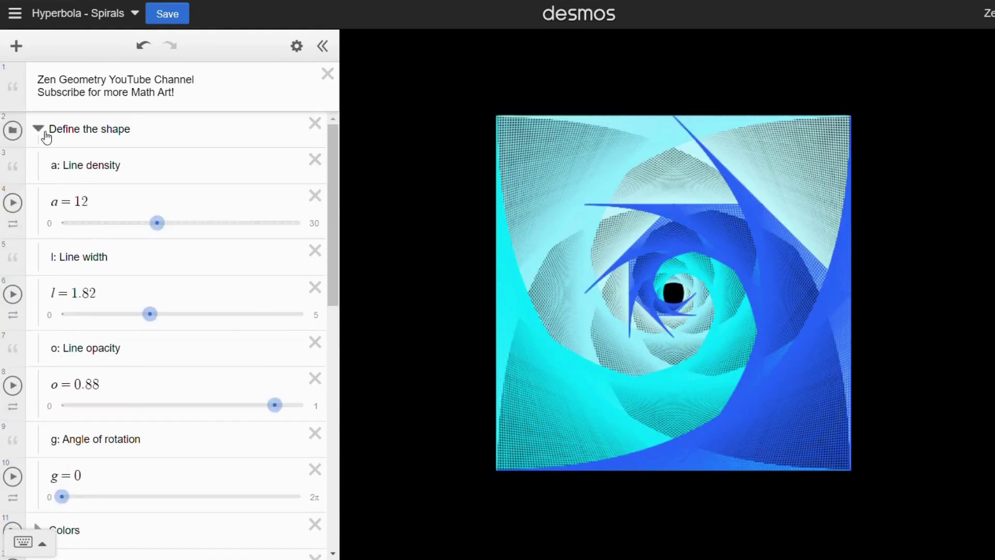
left_click(45, 134)
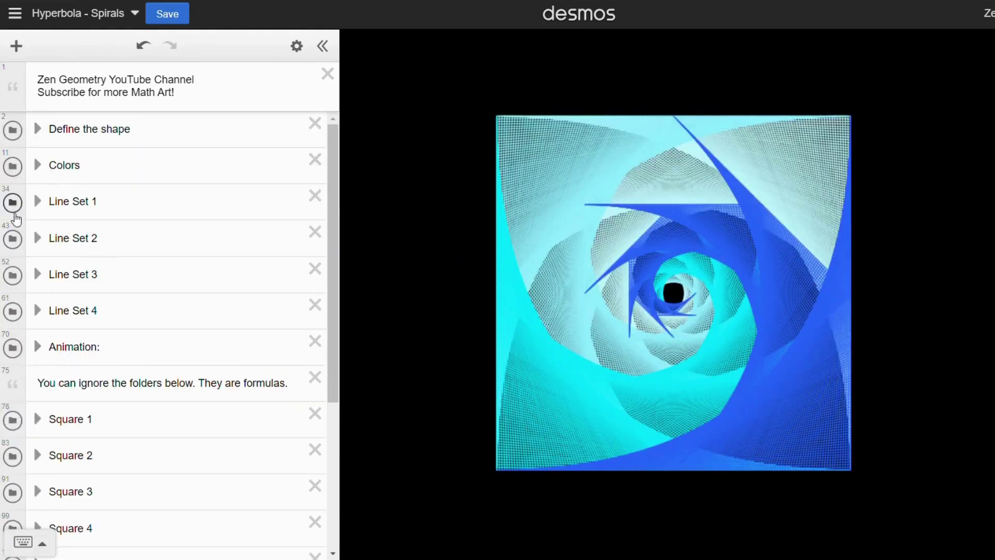
left_click(14, 239)
left_click(17, 244)
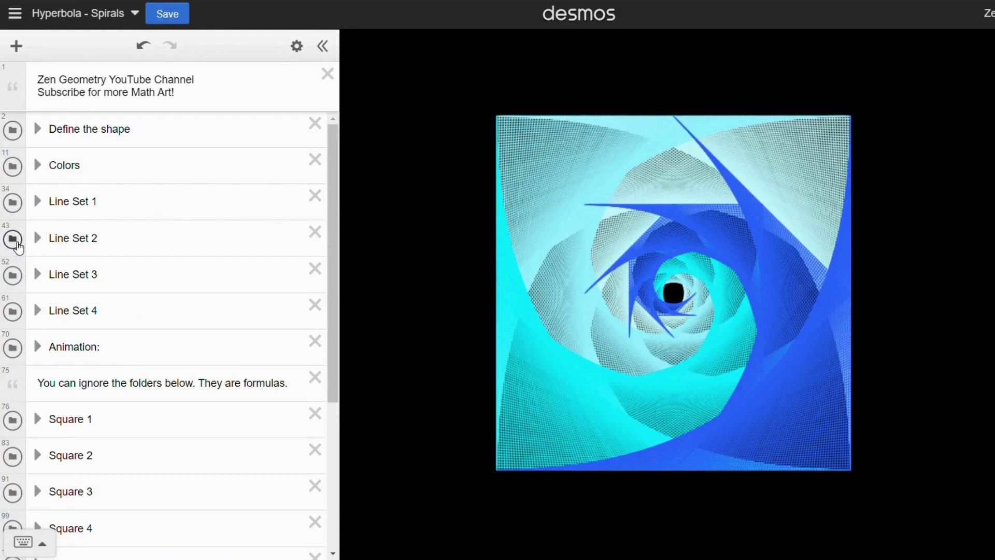
Reveal the hsv colour definitions, trying hue changes on line sets 3 and 4 and undoing both.
left_click(41, 167)
scroll(178, 221, "down", 4)
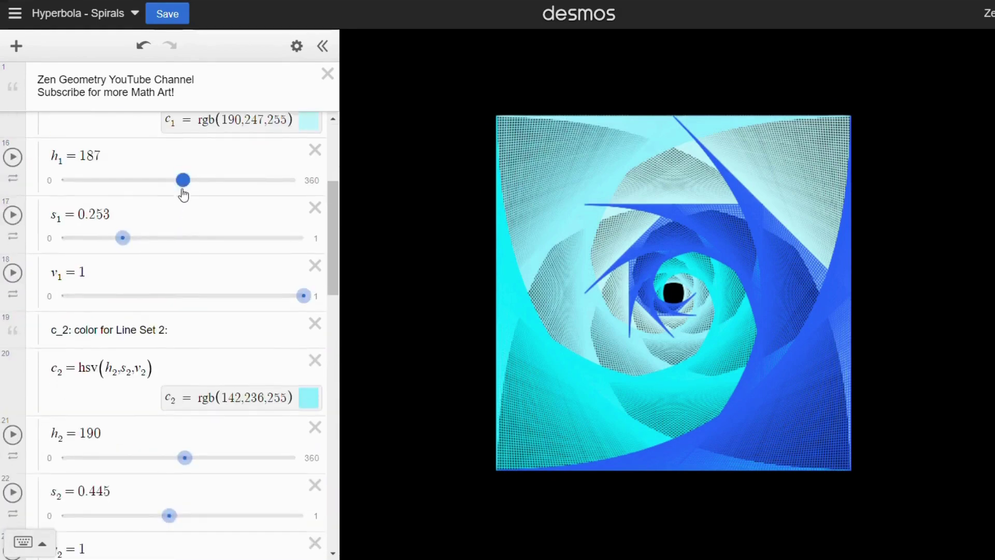
scroll(192, 363, "down", 5)
mouse_move(178, 436)
left_mouse_down()
mouse_move(107, 433)
mouse_move(160, 433)
left_mouse_up()
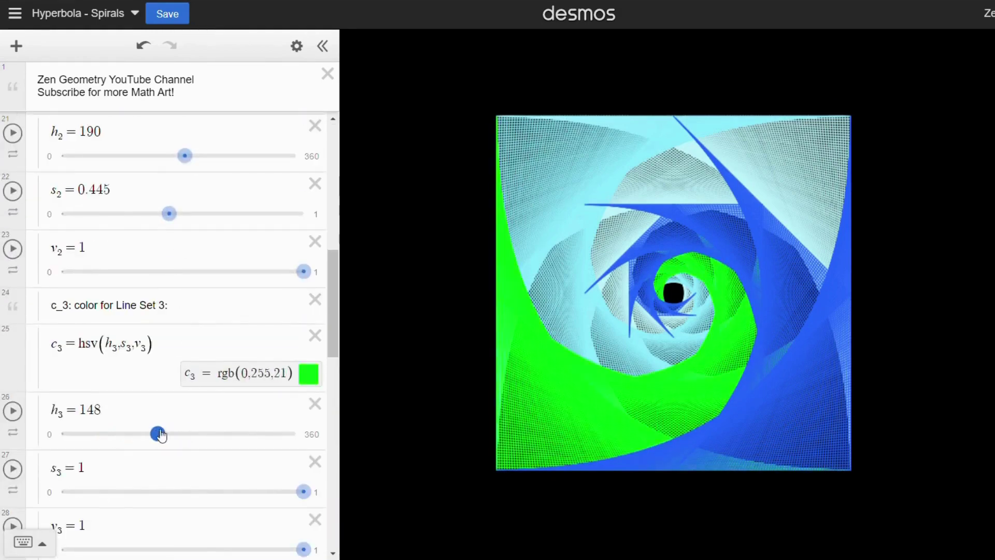
key("ctrl+z")
scroll(136, 244, "down", 5)
scroll(135, 244, "down", 3)
left_click_drag(177, 259, 69, 260)
left_click(139, 59)
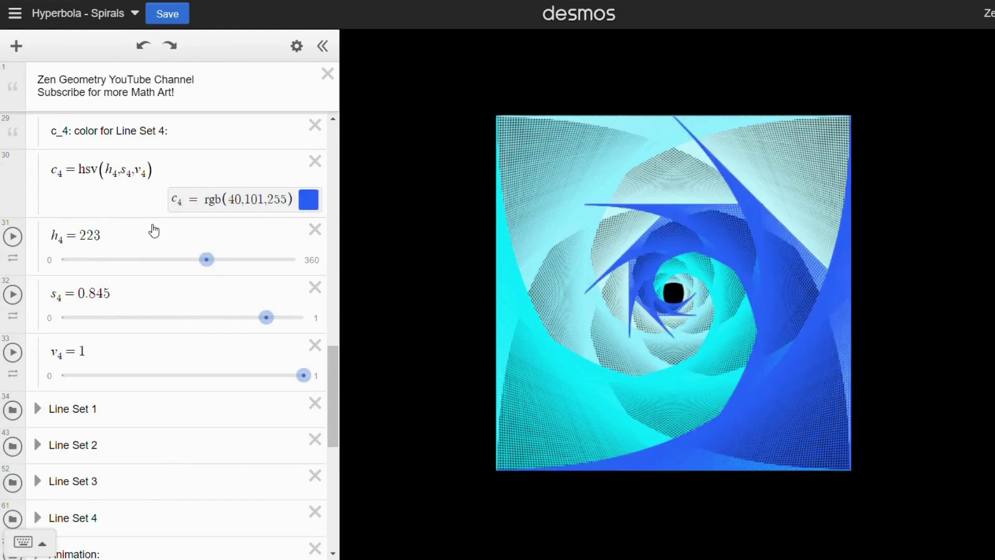
scroll(153, 230, "up", 7)
Make c_3 reference c_1 and c_4 reference c_2 instead of their own hsv values.
double_click(115, 276)
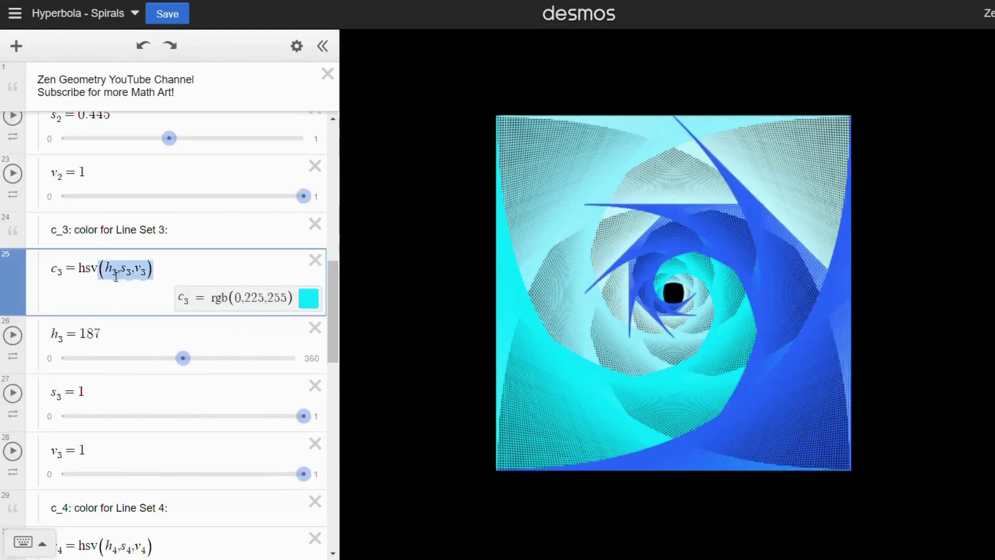
type("c_4")
key("BackSpace")
type("1")
scroll(118, 300, "down", 5)
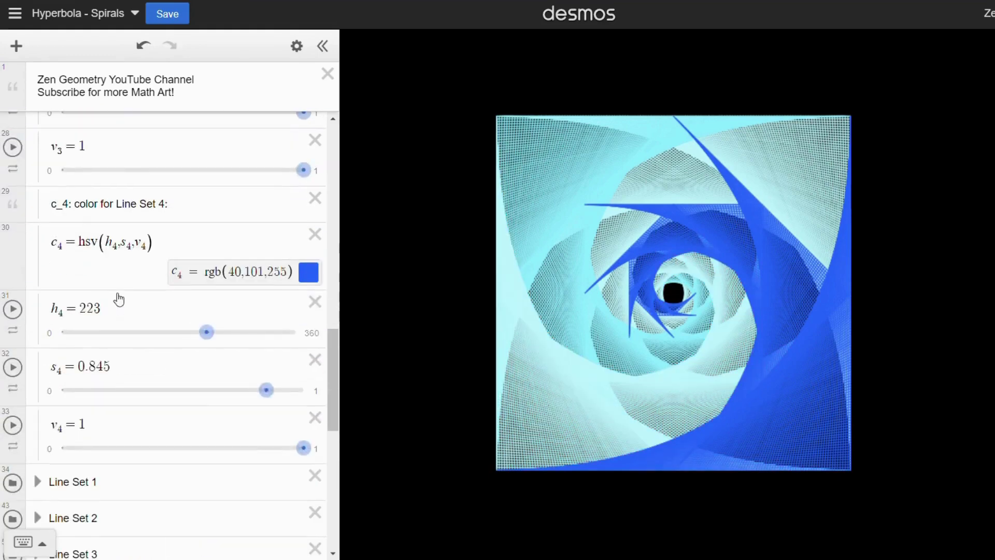
left_click_drag(163, 243, 86, 255)
type("c_2")
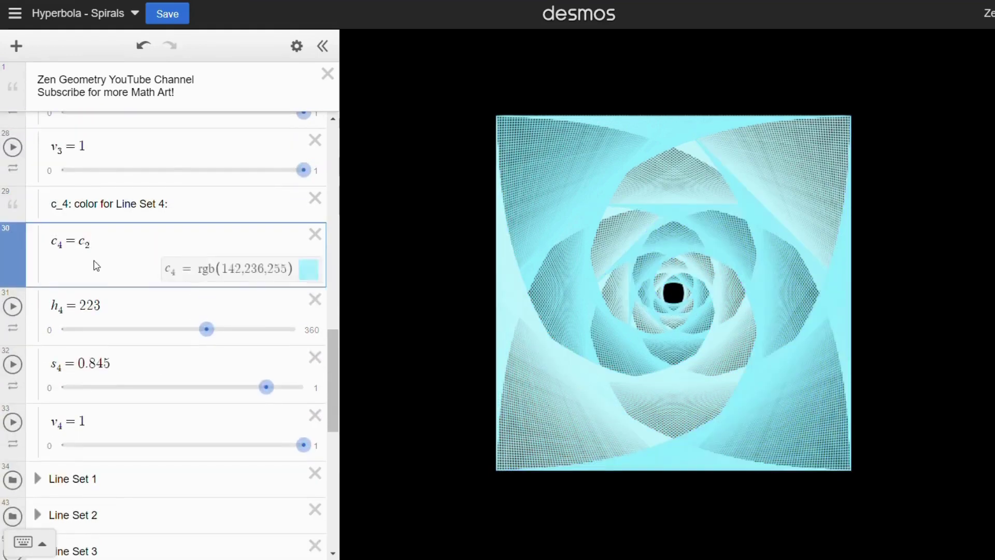
Set h_1 to 0, s_1 to 0.744 and s_2 to 0 for a red-and-white spiral.
scroll(101, 266, "up", 5)
scroll(104, 259, "up", 8)
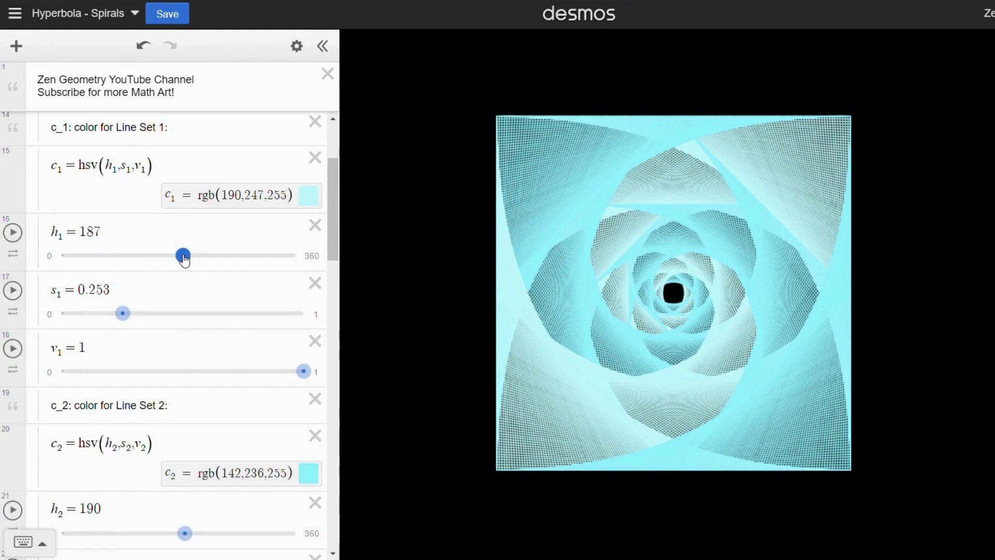
left_click_drag(140, 259, 29, 260)
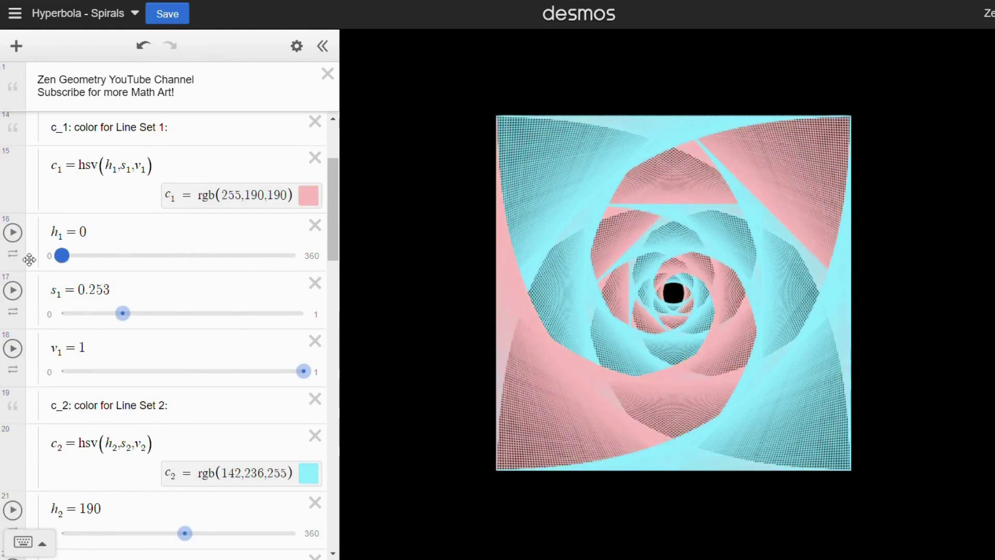
left_click_drag(133, 321, 242, 318)
scroll(164, 344, "down", 4)
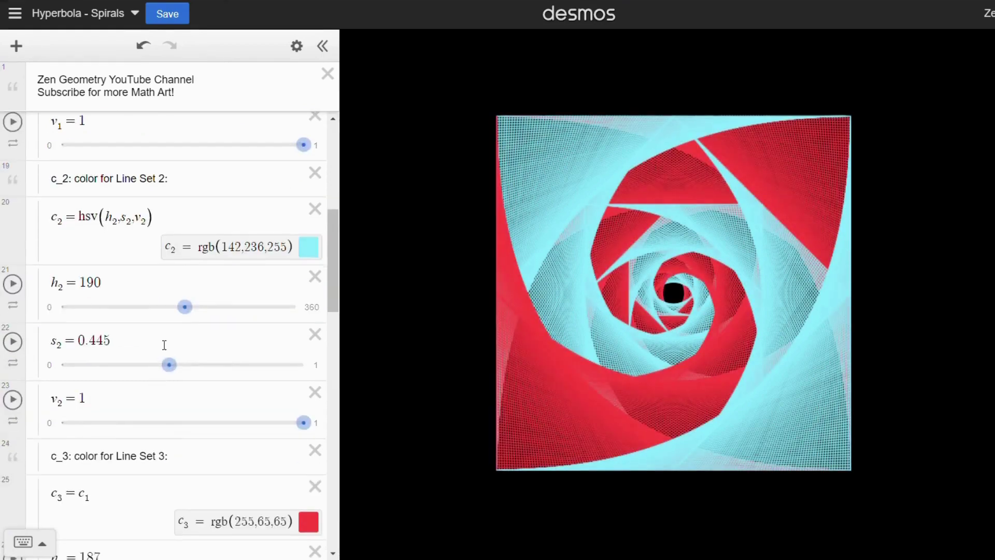
left_click_drag(169, 365, 38, 366)
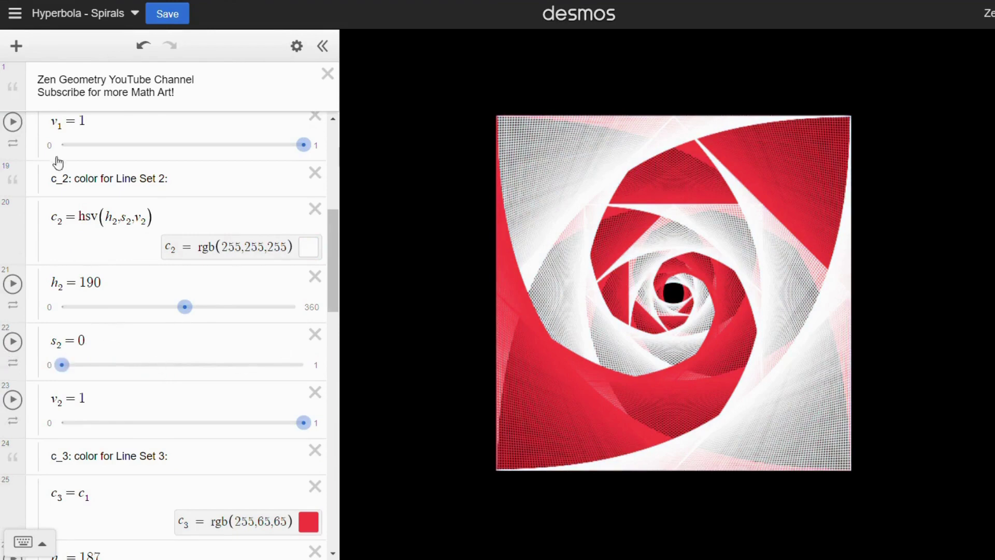
scroll(52, 165, "up", 10)
Move Line Set 3 above Line Set 2 and start the k0 animation to preview the drawing.
left_click(39, 166)
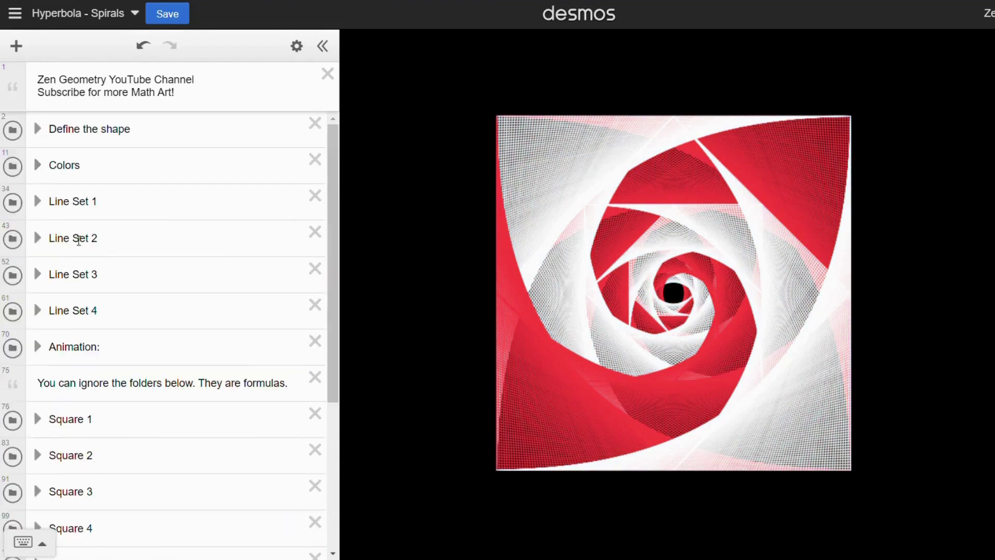
scroll(79, 240, "down", 3)
scroll(34, 338, "up", 3)
left_click_drag(17, 274, 22, 236)
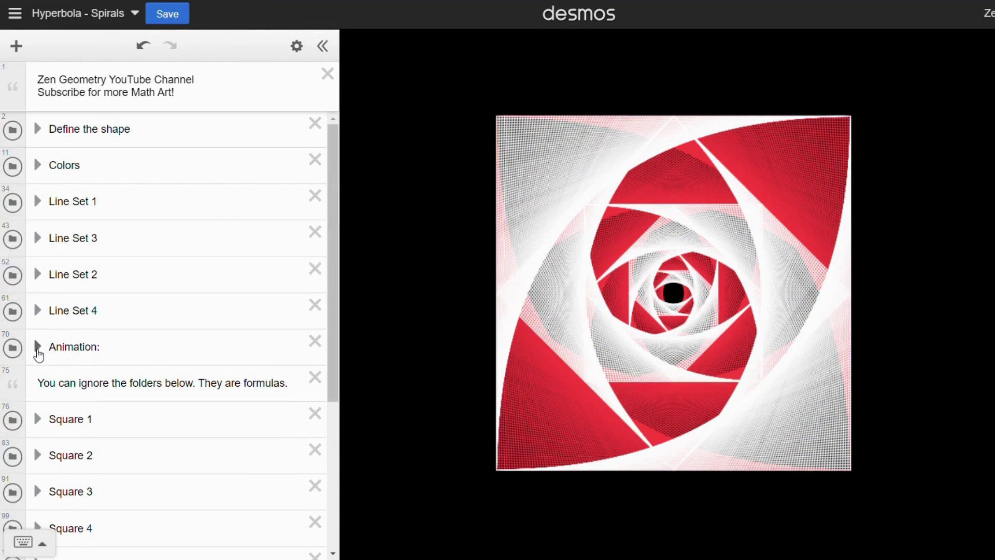
left_click(38, 351)
left_click(18, 387)
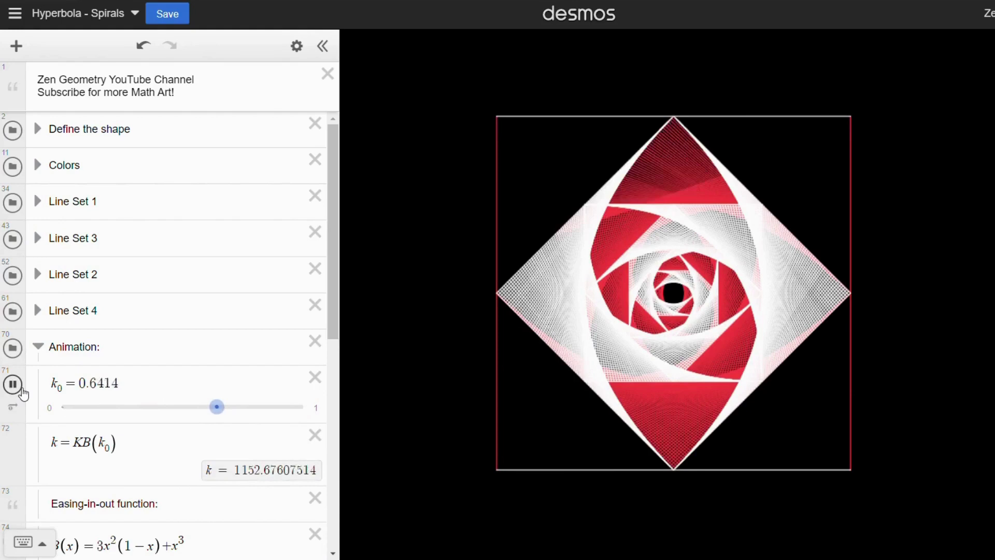
Drag v_1 to 0 so the spiral's red lines turn black.
left_click(38, 348)
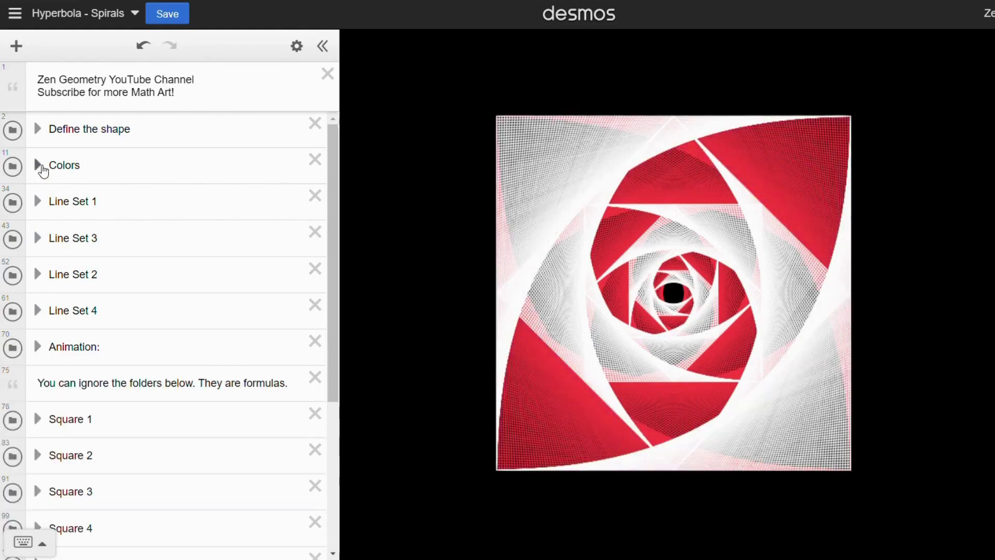
left_click(38, 166)
scroll(115, 356, "down", 6)
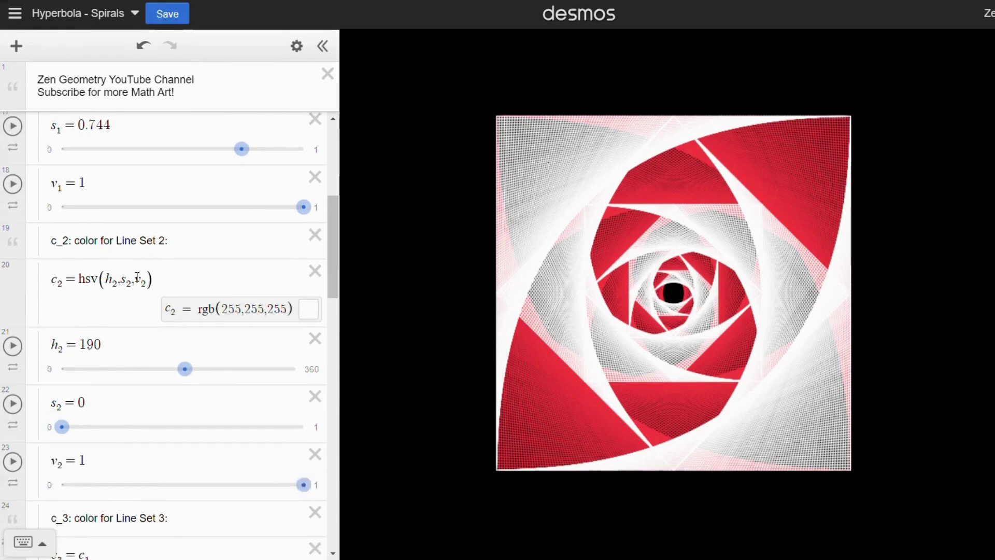
scroll(271, 322, "up", 3)
left_click_drag(306, 359, 12, 362)
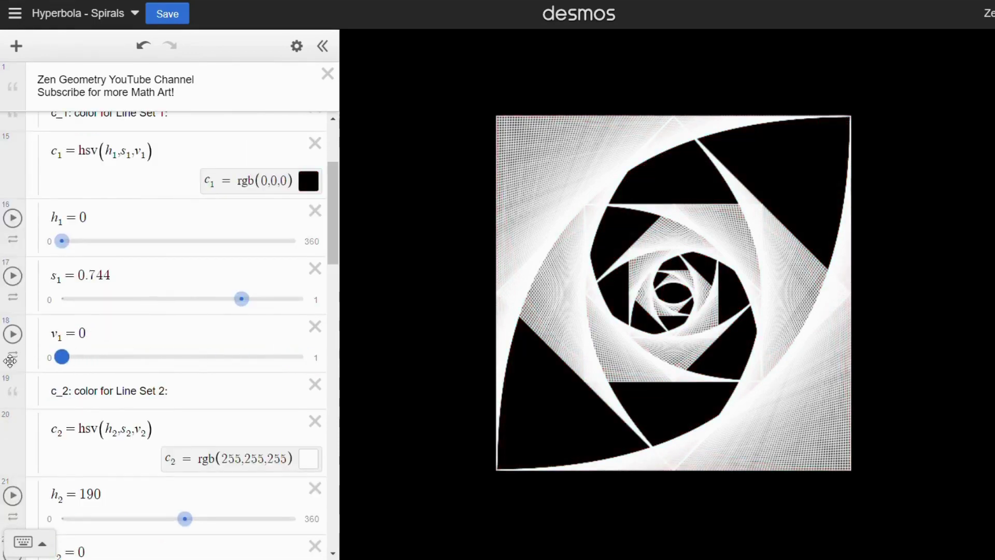
scroll(95, 306, "up", 4)
left_click(46, 177)
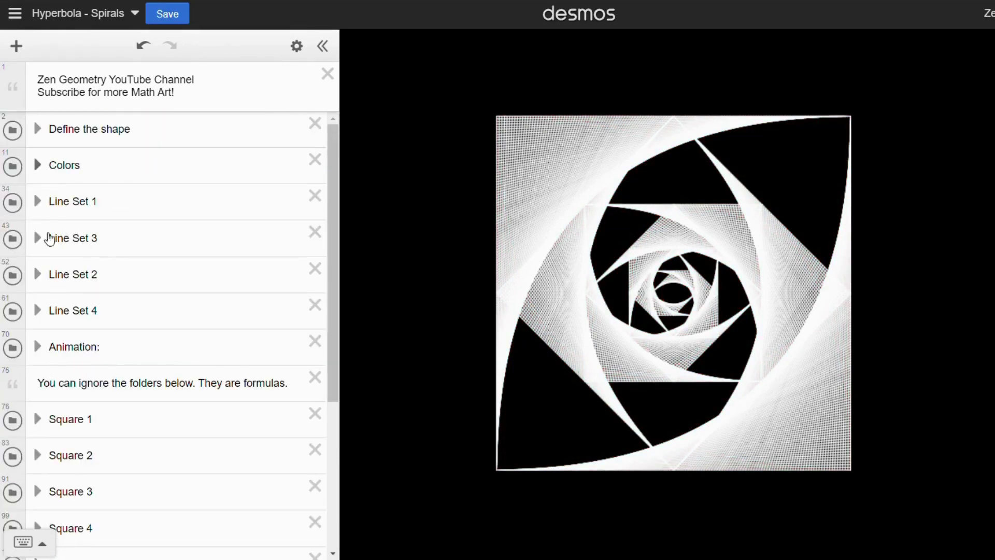
Look through Line Set 1's polygons, then expand Line Set 2 to show its polygon expressions.
left_click(43, 203)
scroll(78, 283, "down", 5)
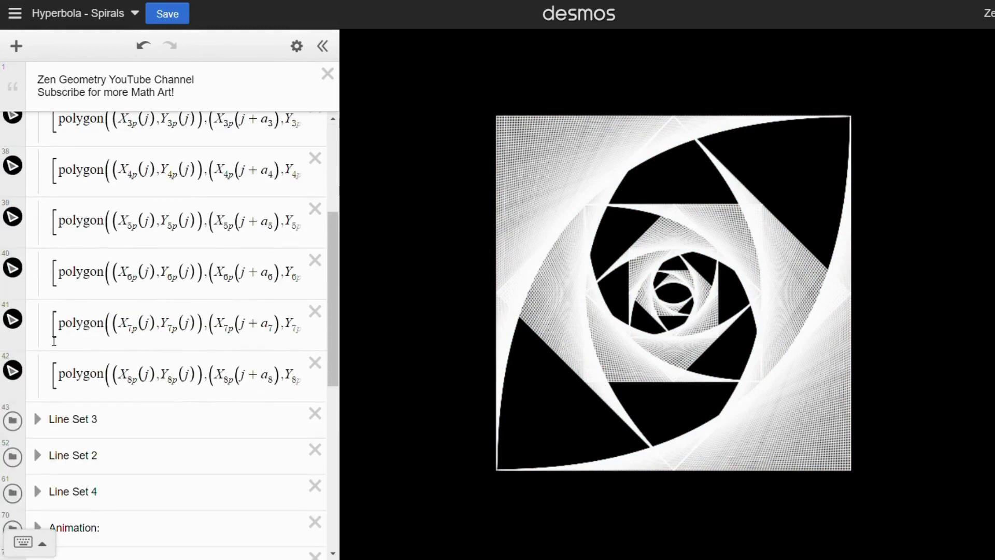
scroll(26, 353, "up", 5)
left_click(38, 203)
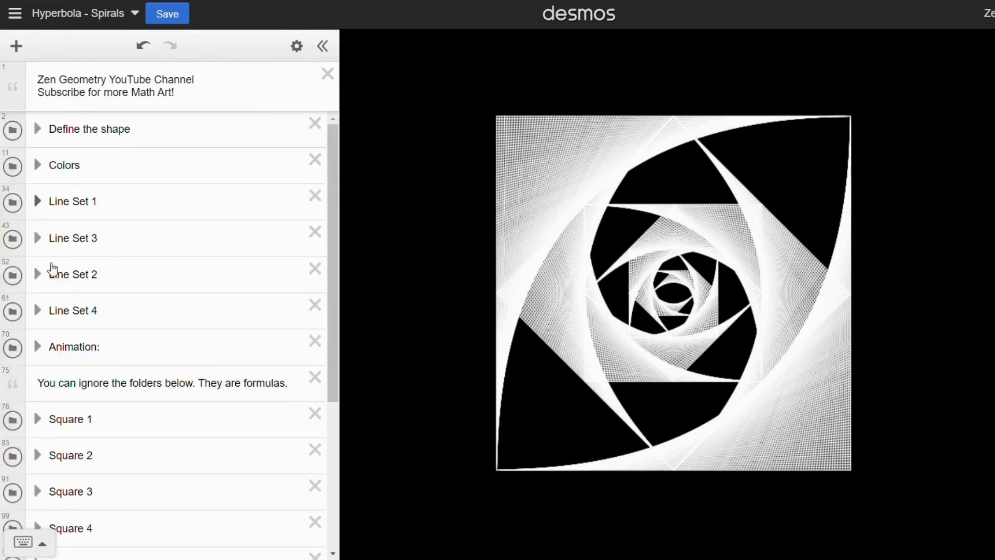
left_click(43, 272)
scroll(29, 359, "down", 6)
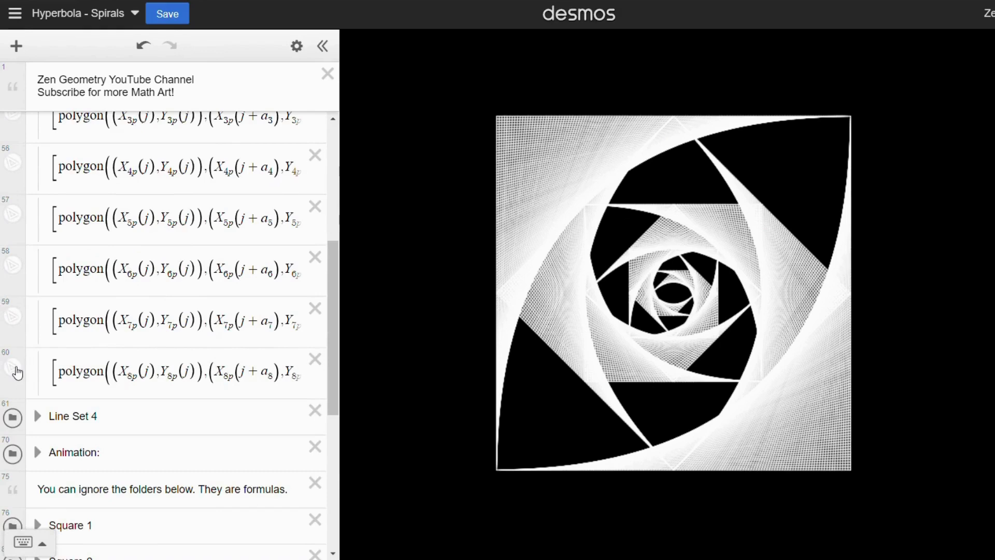
Change row 60's polygon, the upper-left curved region, from white to red.
left_click(290, 48)
left_click(14, 369)
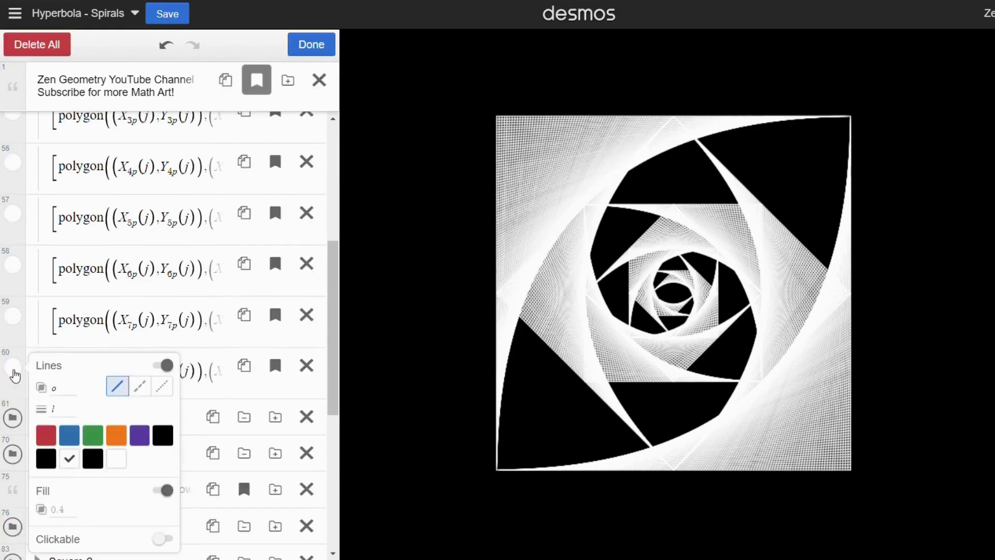
left_click(140, 436)
left_click(46, 436)
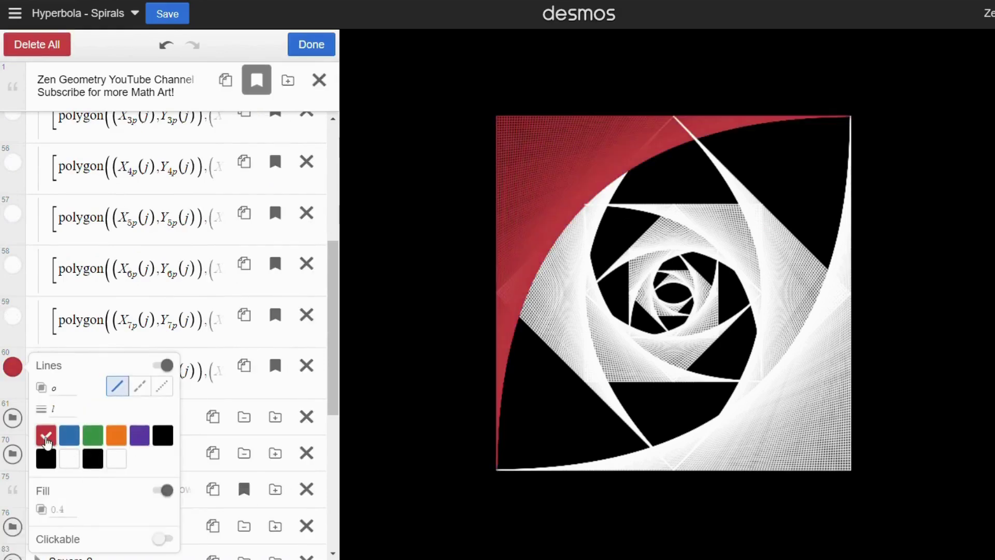
left_click(311, 45)
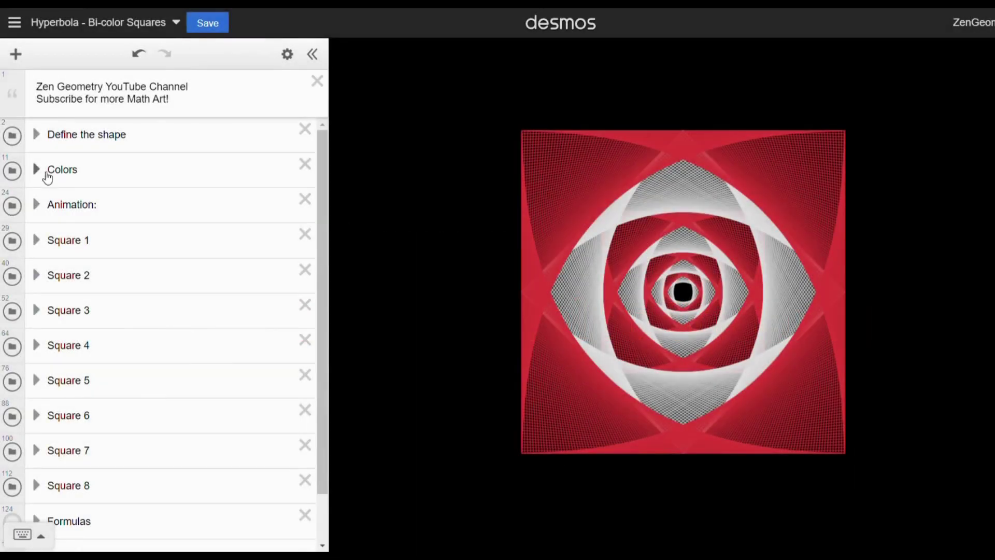
Raise Color 2's hue h2 to 305 so the red squares become magenta.
left_click(45, 174)
scroll(57, 347, "down", 7)
left_click_drag(60, 307, 259, 311)
scroll(170, 315, "up", 1)
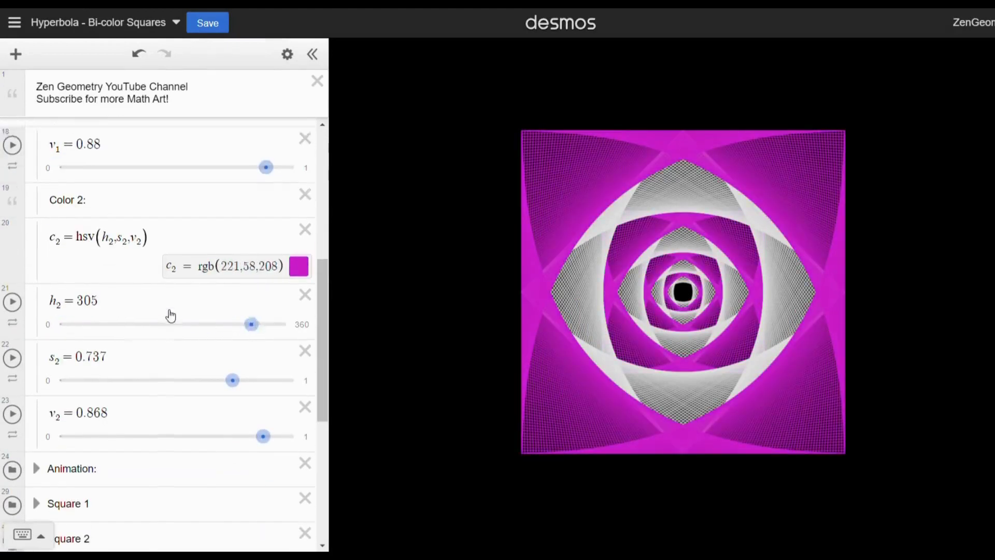
scroll(170, 315, "up", 5)
left_click_drag(64, 384, 197, 386)
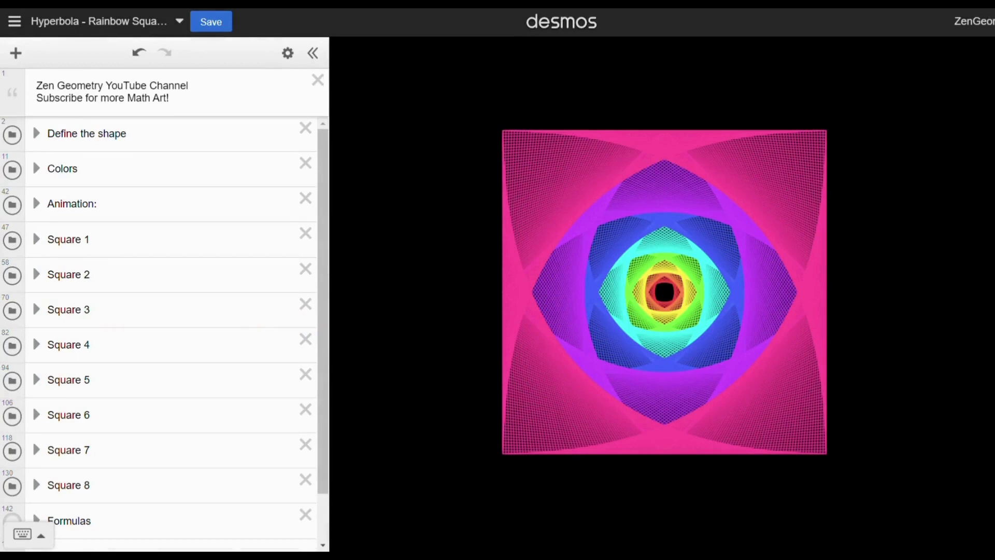
Set Square 3's hue h3 to 140 and the shared saturation s to 1, discarding a trial h7 change.
left_click(36, 168)
scroll(158, 327, "down", 7)
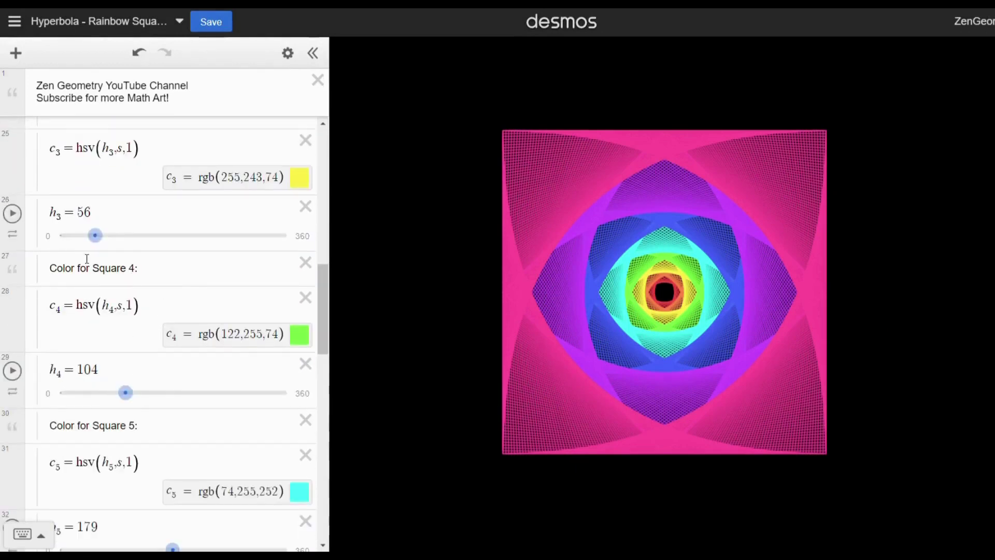
left_click_drag(95, 235, 150, 239)
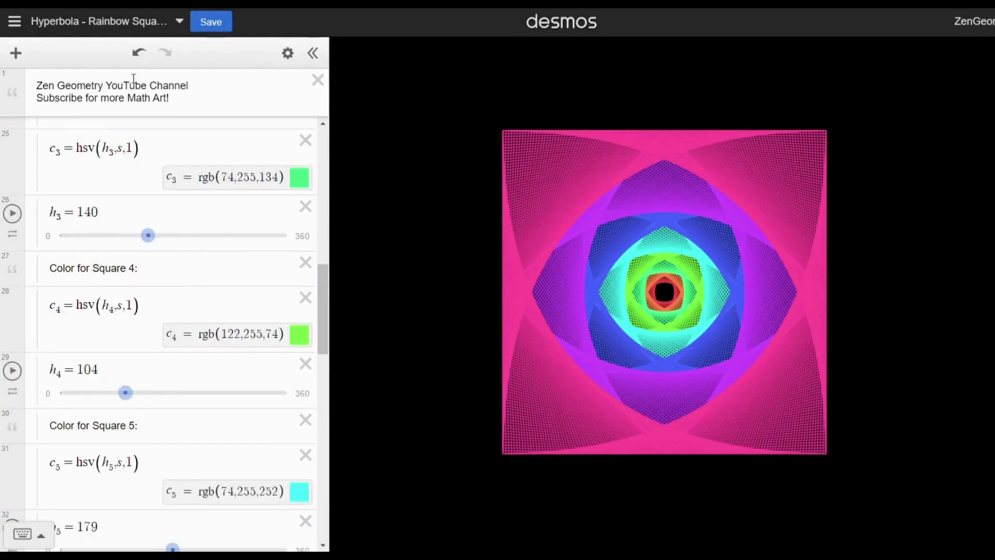
scroll(93, 394, "down", 7)
left_click_drag(229, 476, 76, 501)
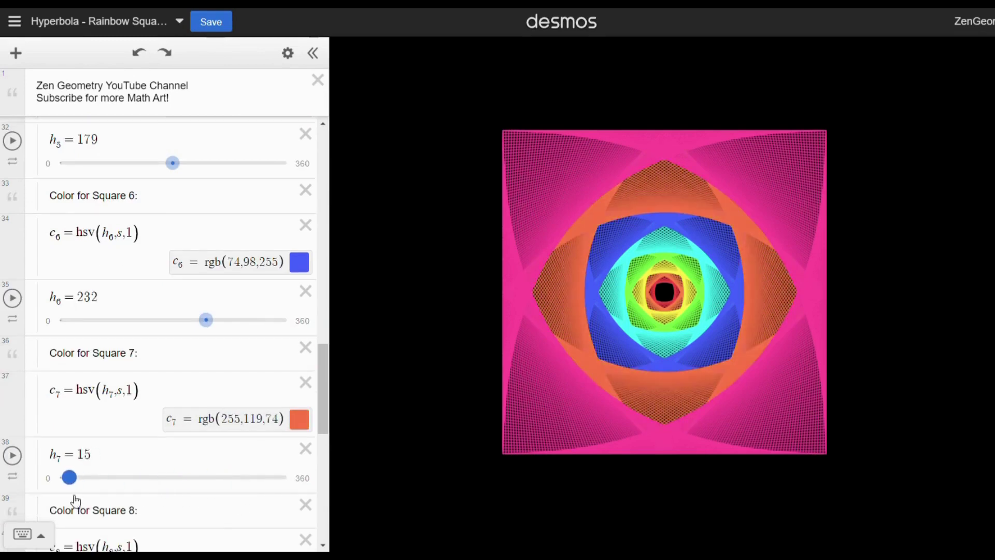
left_click(139, 52)
scroll(181, 237, "up", 15)
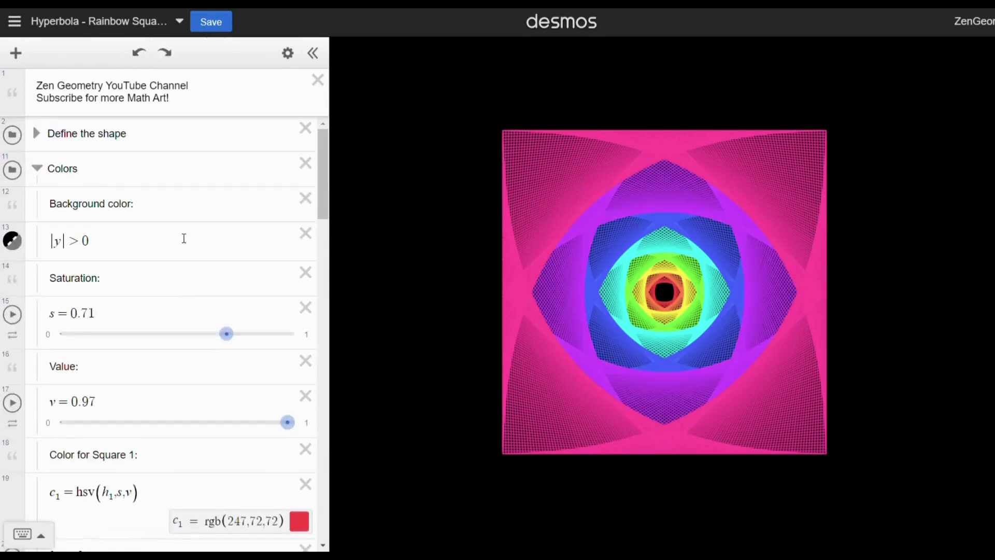
left_click_drag(230, 337, 334, 346)
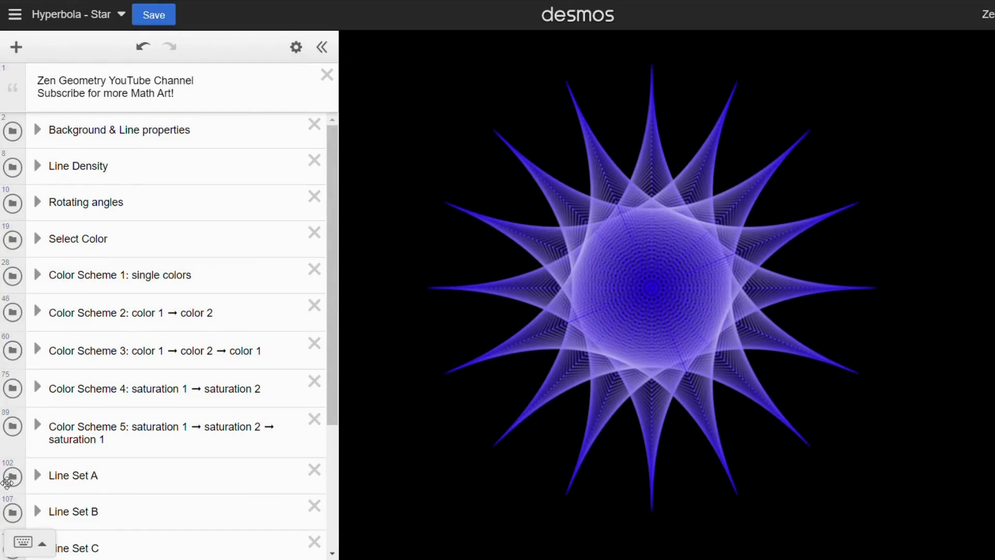
scroll(13, 448, "down", 4)
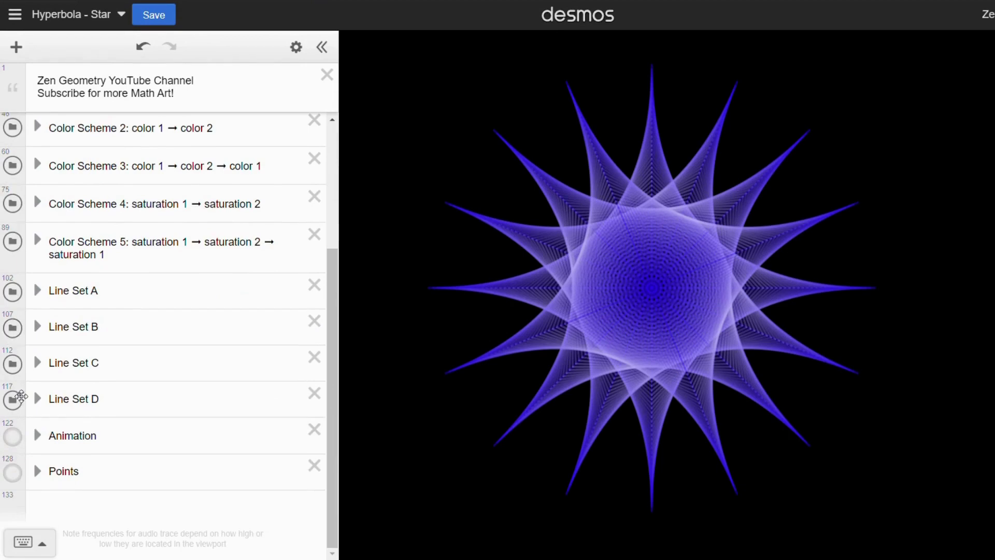
left_click(12, 400)
left_click(13, 328)
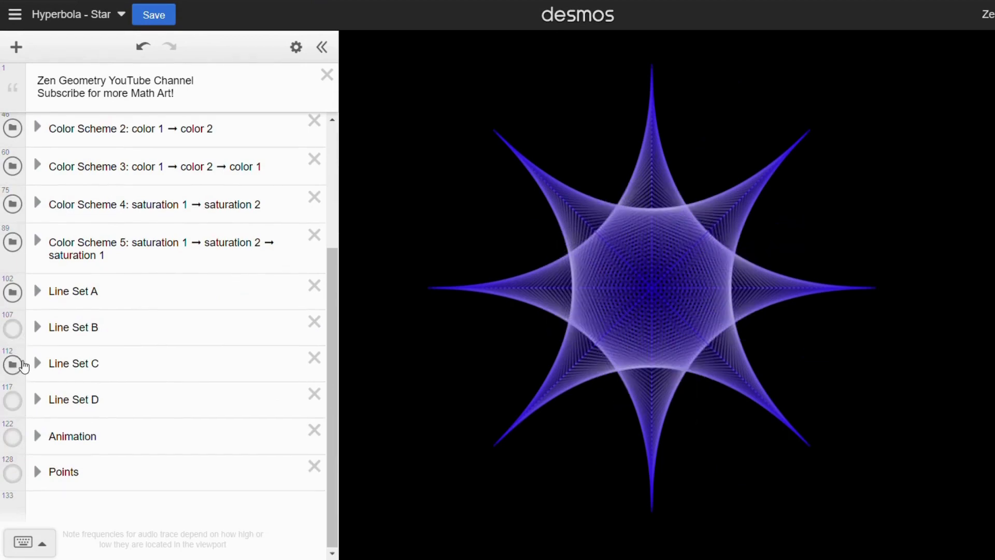
left_click(12, 364)
left_click(12, 328)
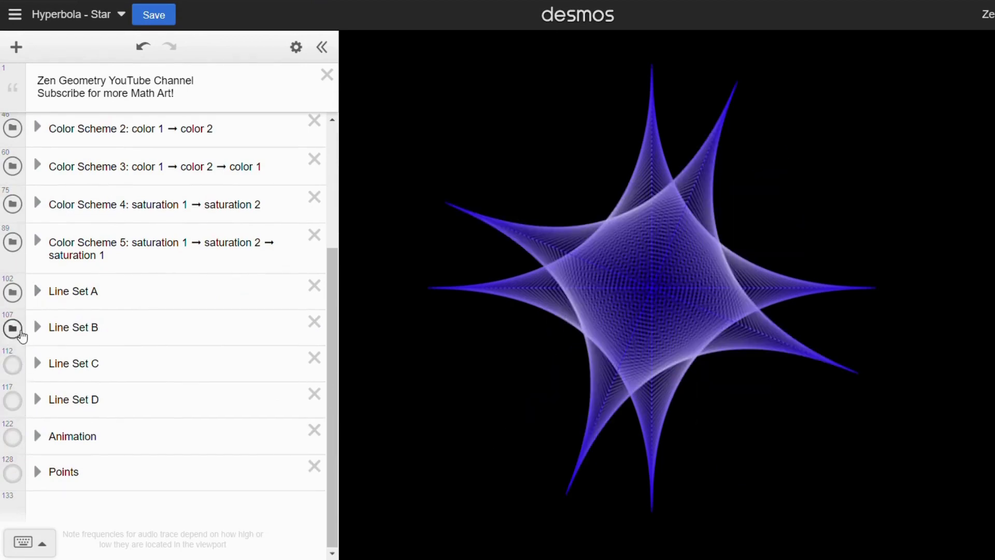
left_click(13, 364)
left_click(12, 400)
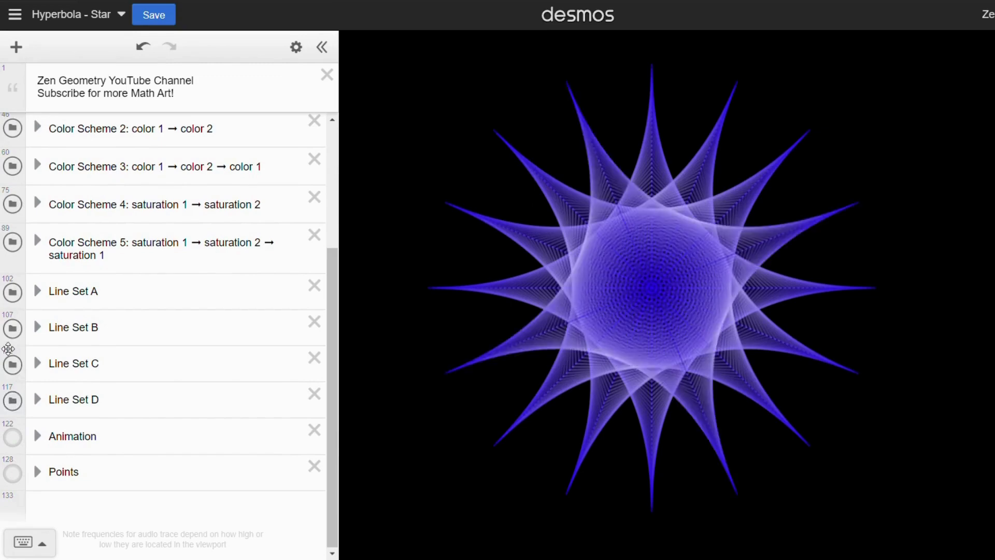
scroll(9, 348, "up", 4)
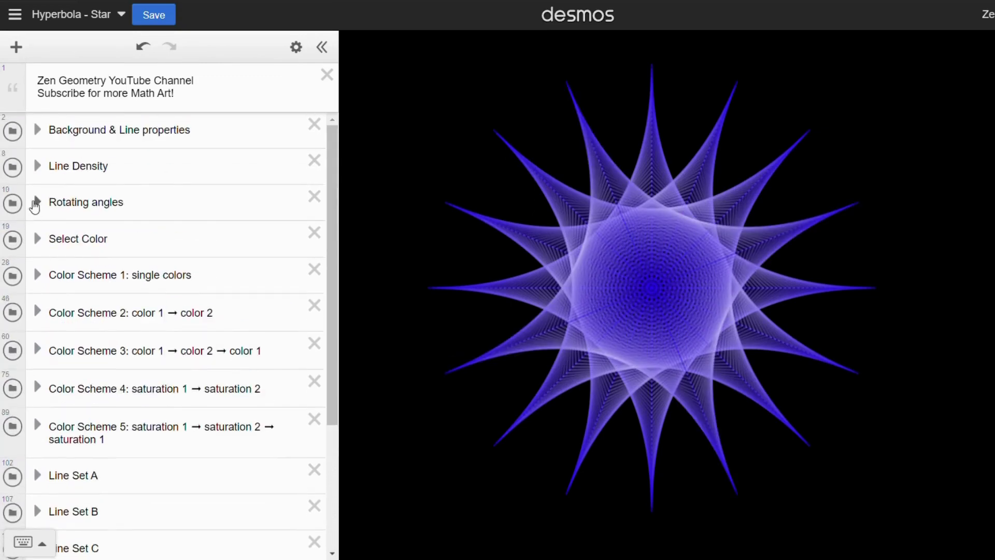
Change c_A and c_B from c_51 to c_21.
left_click(37, 239)
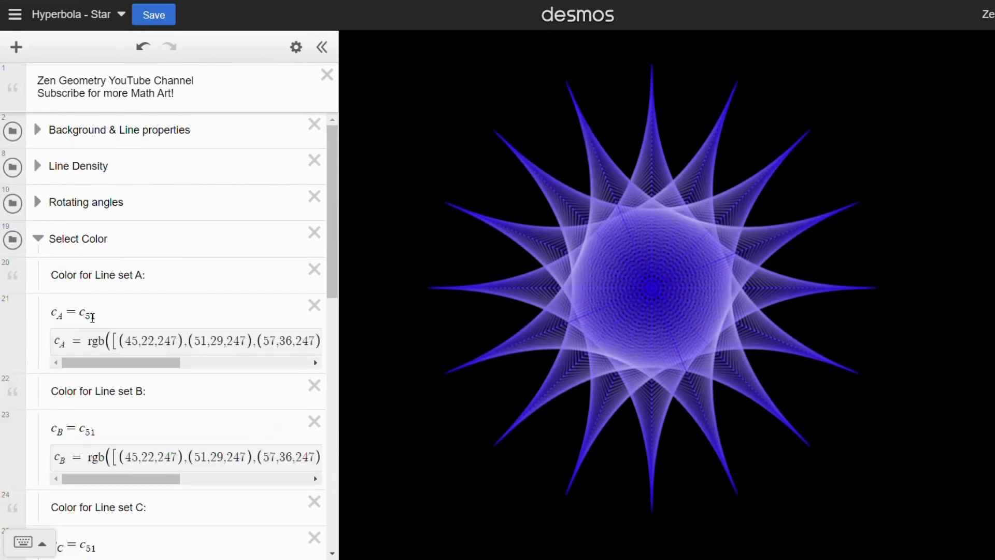
left_click(92, 317)
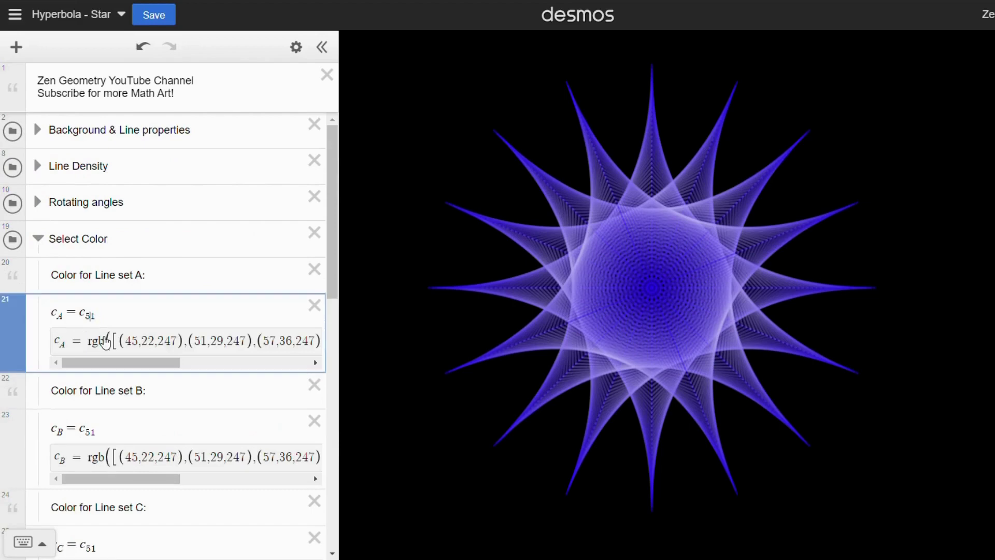
key("BackSpace")
type("2")
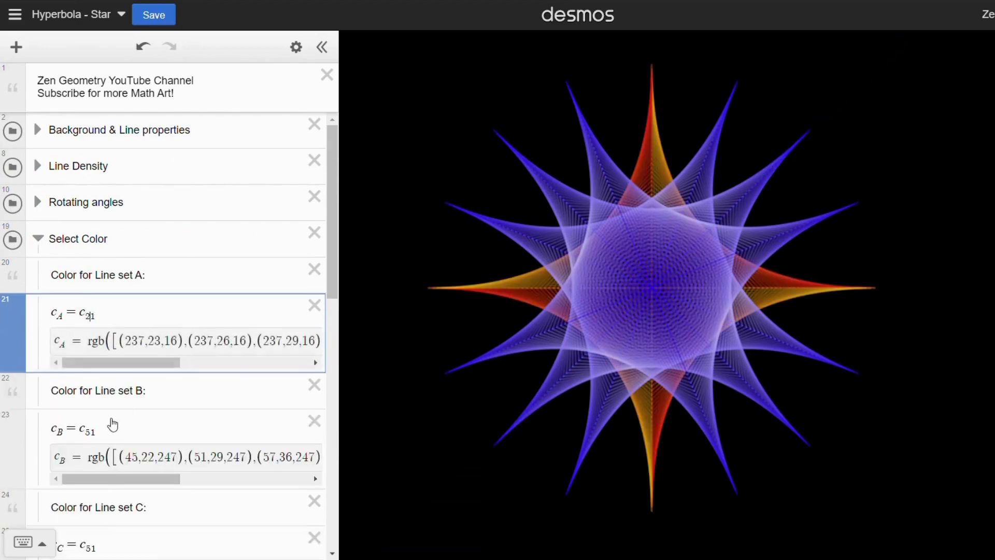
left_click(97, 437)
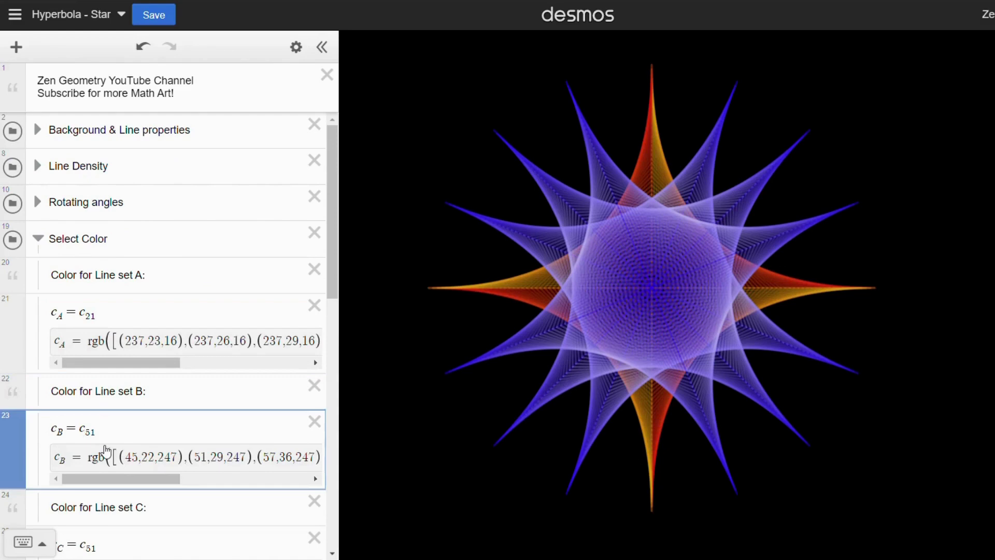
key("BackSpace")
type("2")
scroll(106, 450, "down", 5)
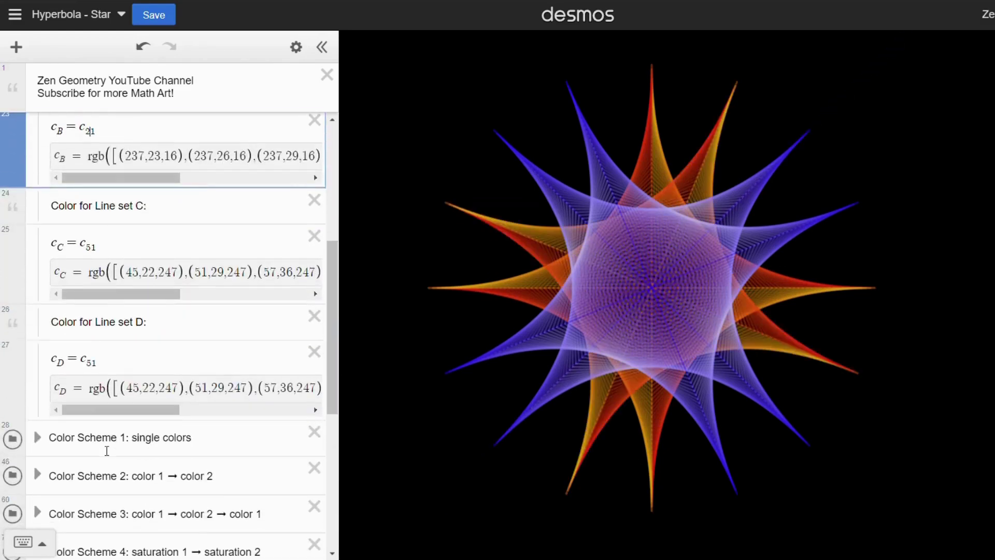
Change c_C and c_D from c_51 to c_21 as well.
left_click(94, 251)
key("BackSpace")
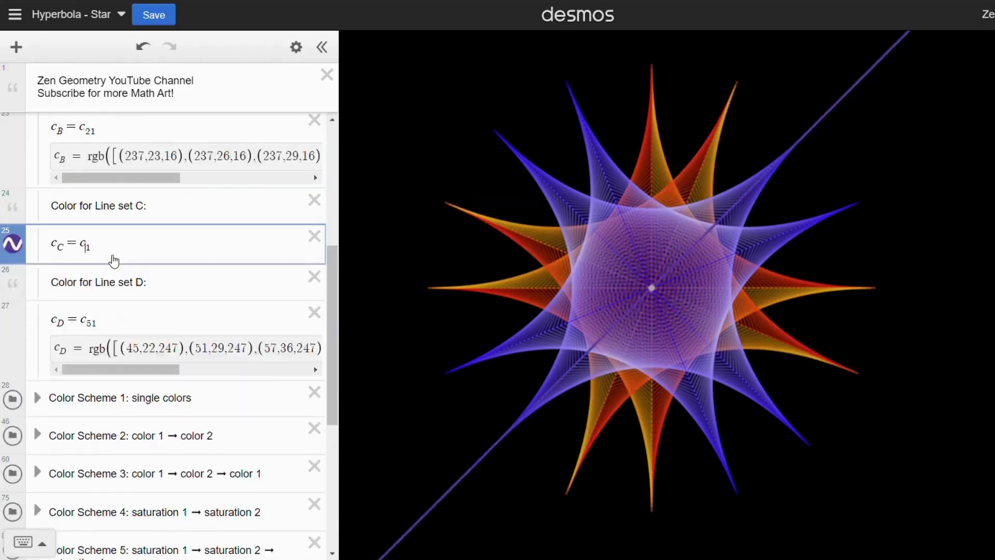
type("2")
left_click(96, 371)
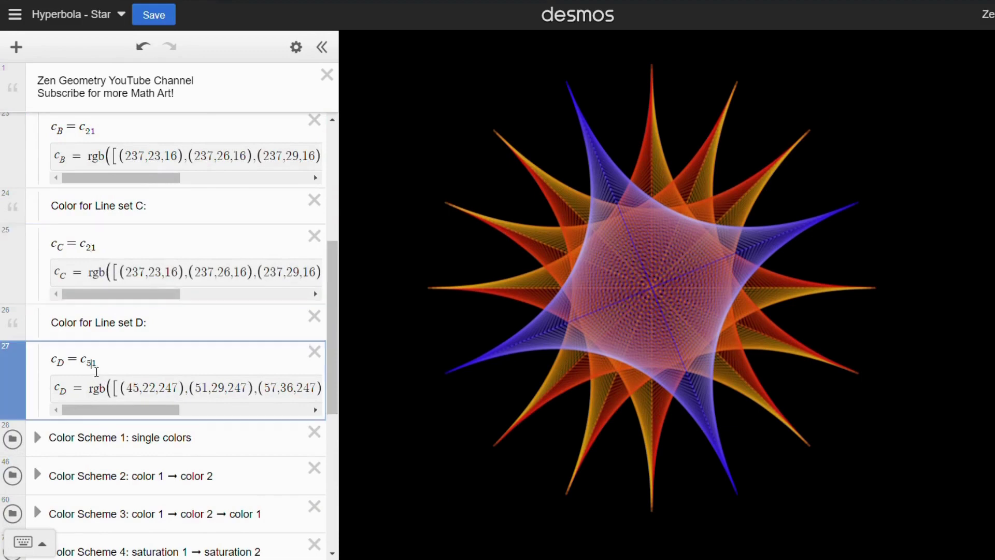
key("BackSpace")
type("2")
scroll(34, 208, "up", 6)
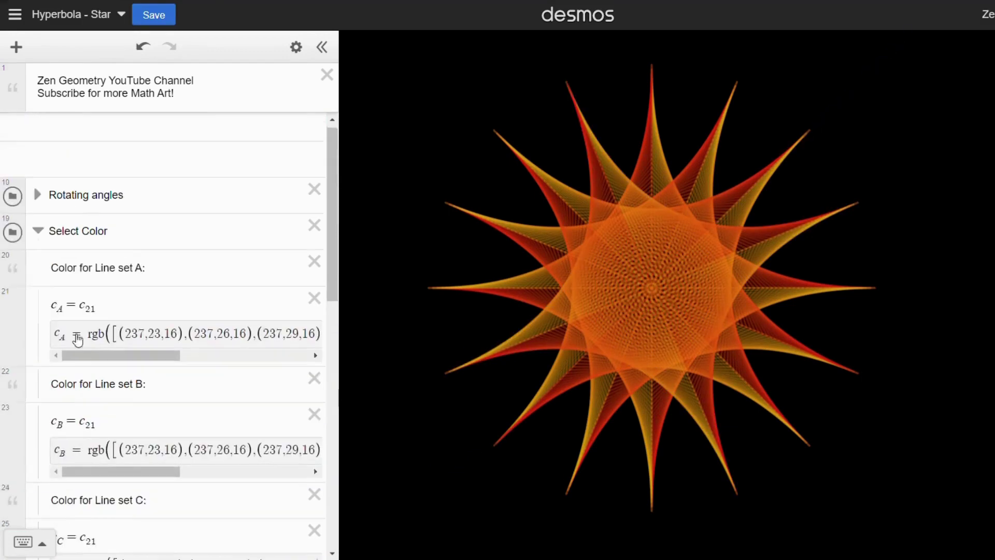
In Color Scheme 2, set h_2a to green 137 and h_2b to blue 249.
left_click(39, 241)
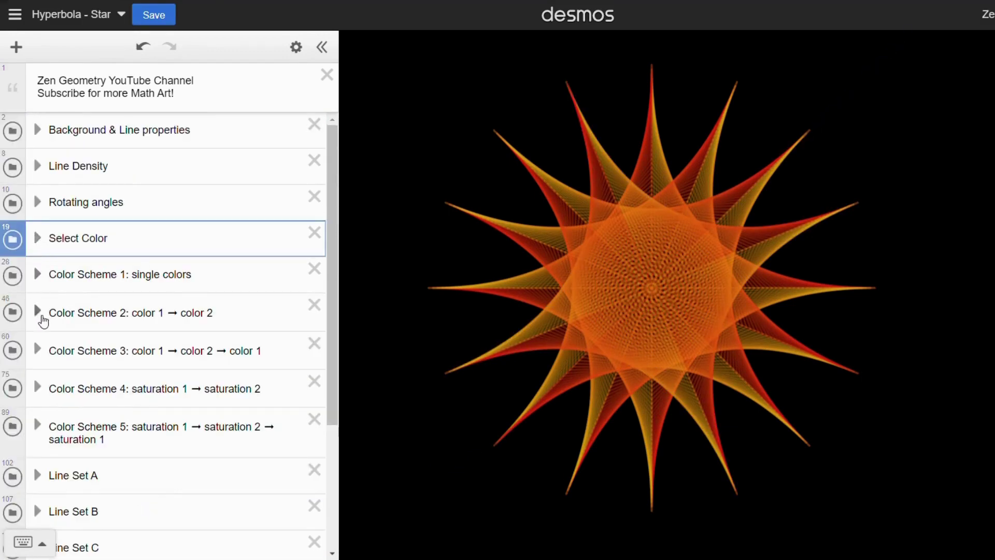
left_click(42, 310)
scroll(43, 308, "down", 3)
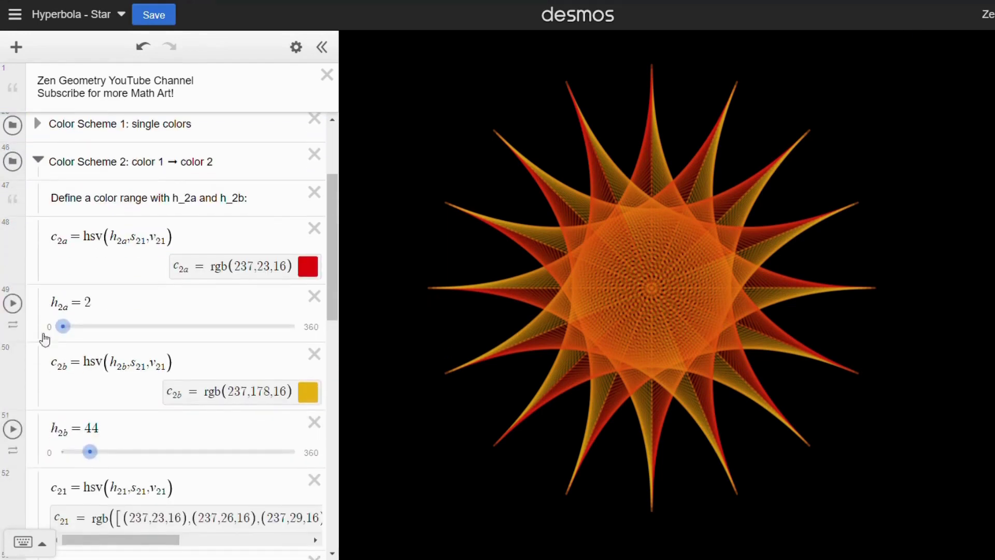
left_click_drag(74, 333, 155, 337)
left_click_drag(91, 452, 230, 450)
left_click(151, 326)
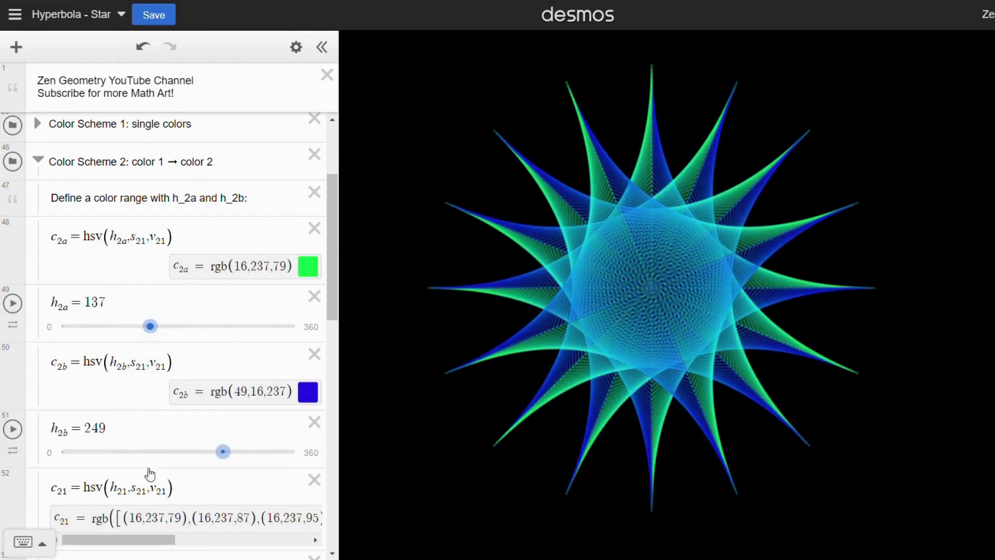
Adjust the colour-shift rate n_21 to about 1.42.
scroll(145, 469, "down", 3)
left_click_drag(98, 390, 266, 405)
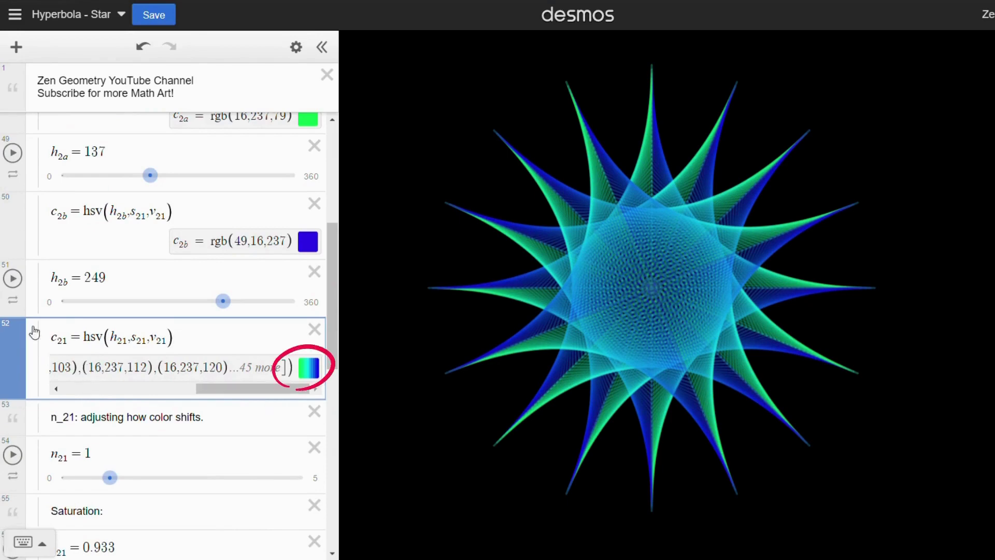
left_click_drag(110, 482, 132, 489)
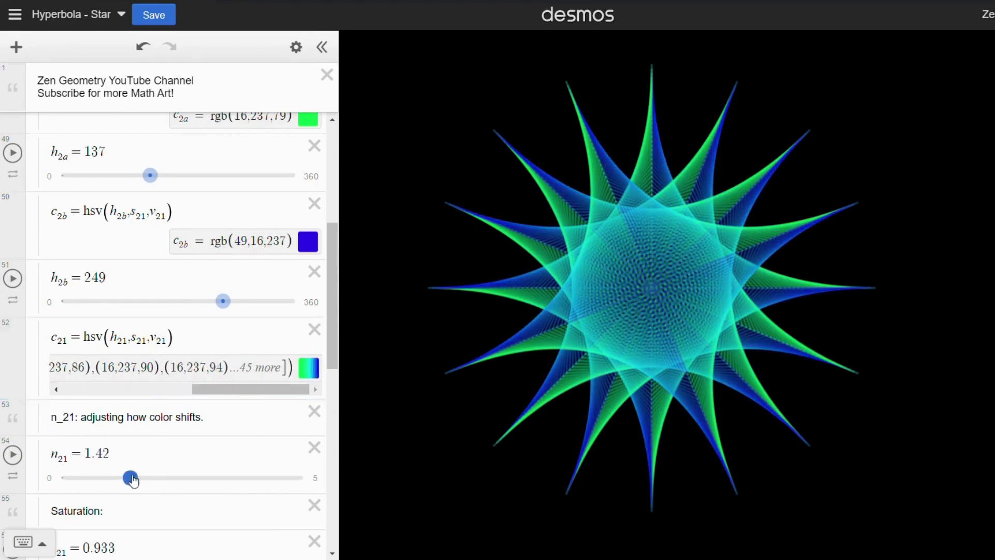
Test d_a and return it to 0, drop r_1 to 0, and animate r_1.
scroll(69, 300, "up", 6)
left_click(37, 312)
left_click(37, 202)
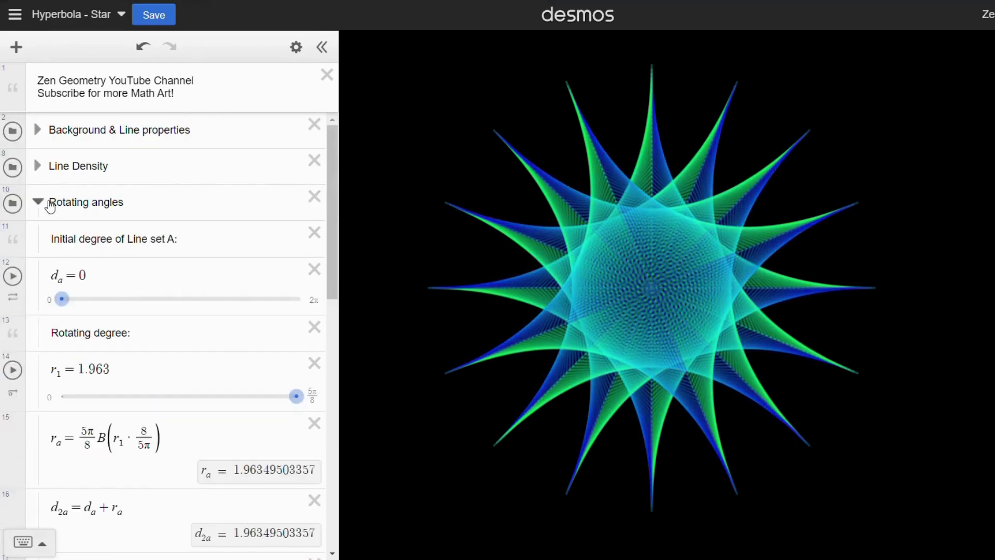
mouse_move(61, 299)
left_mouse_down()
mouse_move(127, 298)
mouse_move(51, 298)
left_mouse_up()
left_click_drag(295, 396, 62, 396)
left_click(13, 370)
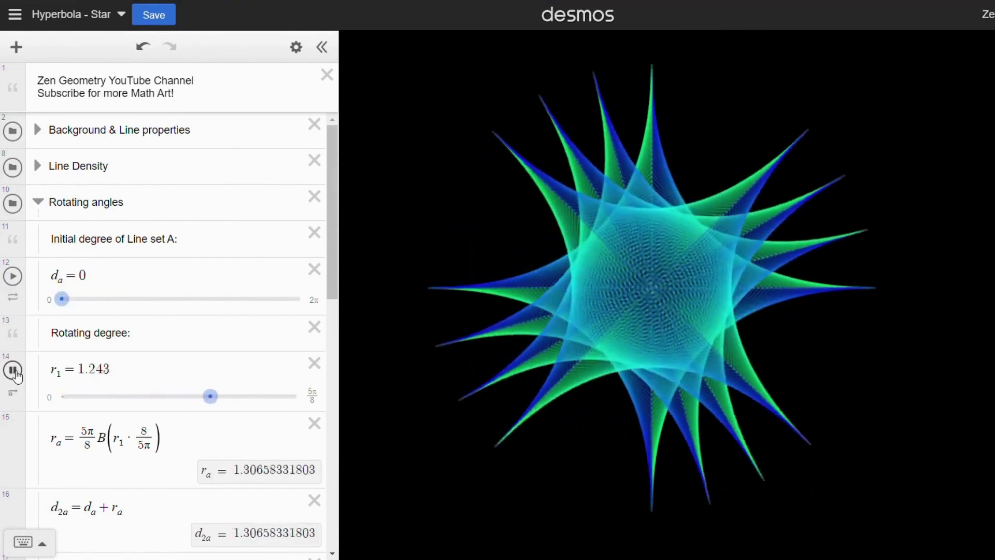
Play the k0 animation to watch the star being drawn.
left_click(39, 203)
scroll(42, 311, "down", 5)
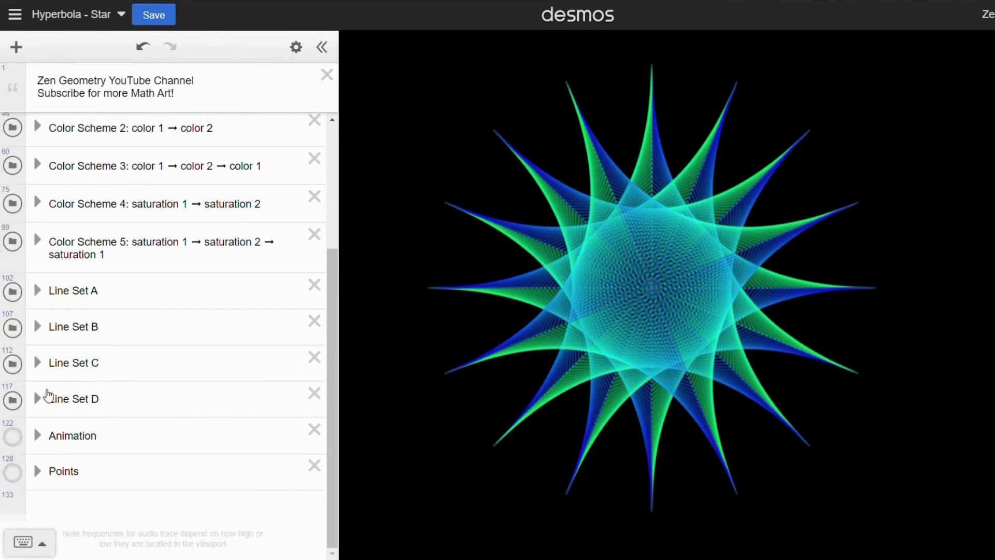
left_click(43, 424)
scroll(43, 424, "down", 5)
left_click(13, 247)
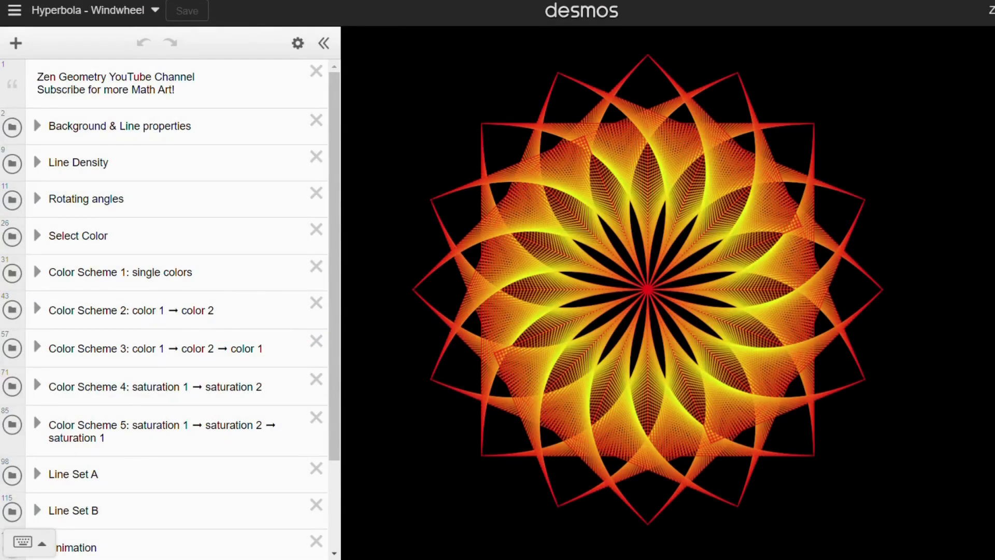
Toggle Line Set A and Line Set B off and back on to compare them.
scroll(120, 216, "down", 3)
left_click(12, 399)
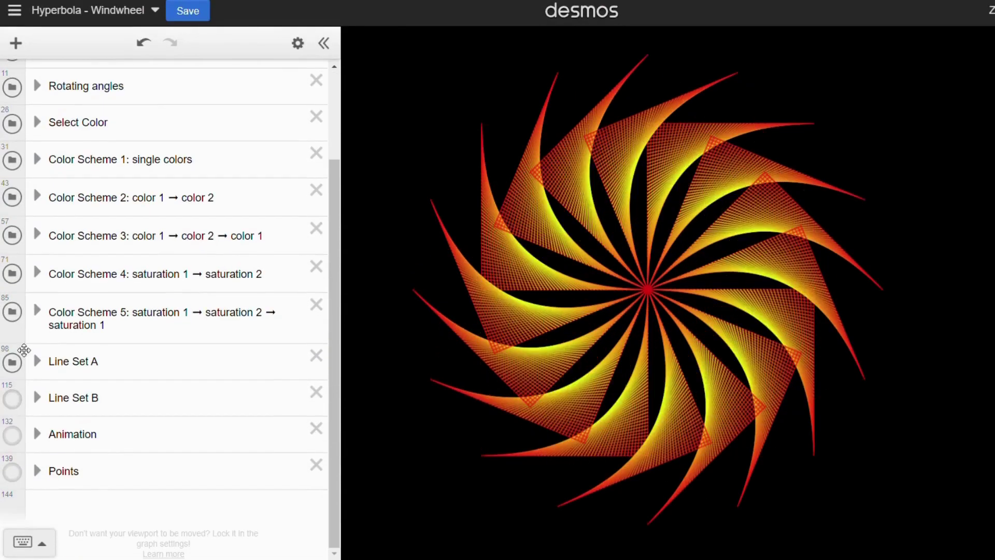
left_click(13, 362)
left_click(12, 399)
left_click(15, 363)
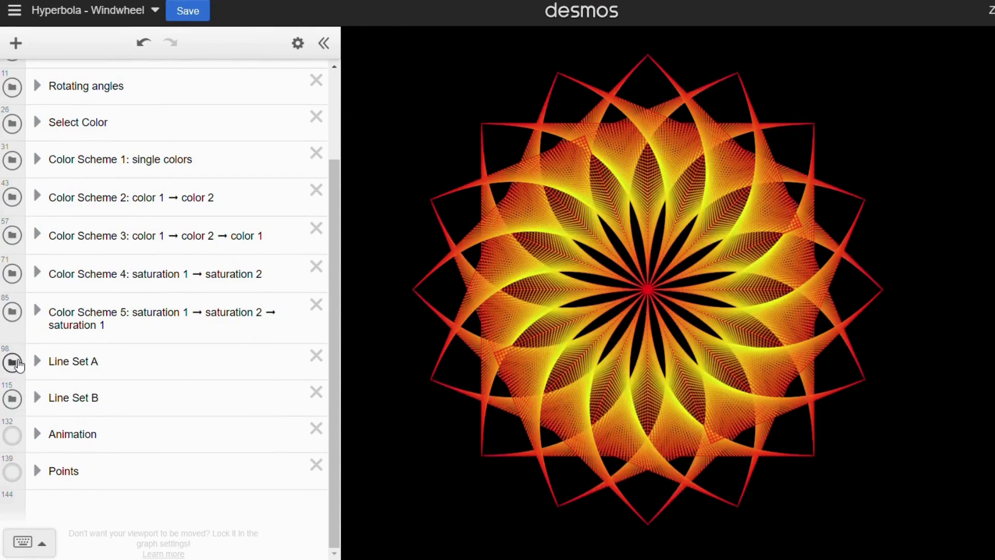
Rotate Line Set B by raising the d_b slider under Rotating angles.
scroll(33, 188, "up", 2)
left_click(38, 161)
scroll(74, 304, "down", 6)
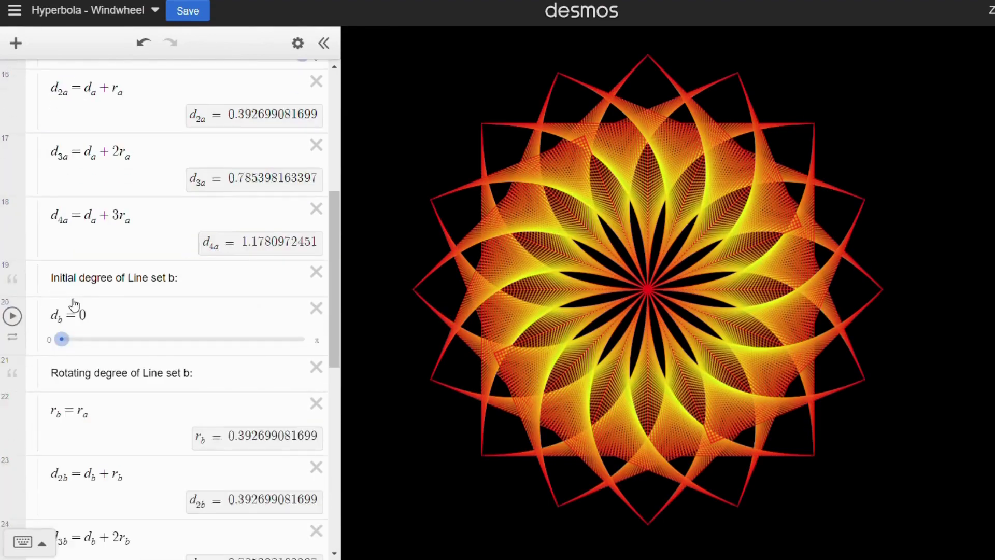
mouse_move(68, 347)
left_mouse_down()
mouse_move(119, 347)
mouse_move(58, 351)
left_mouse_up()
Collapse Rotating angles and hide Line Set B, leaving Line Set A's windwheel arms.
scroll(64, 317, "up", 6)
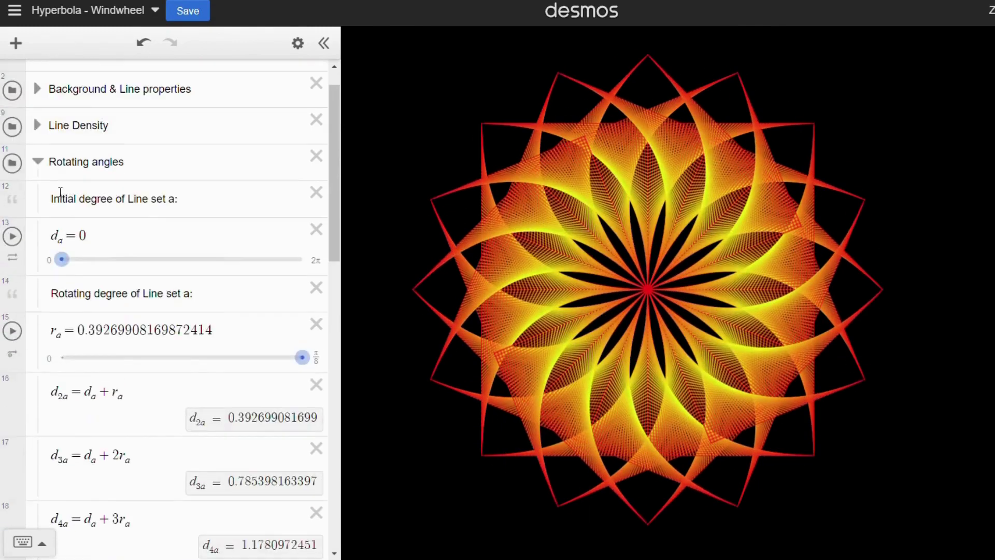
left_click(38, 160)
scroll(33, 376, "down", 2)
left_click(18, 408)
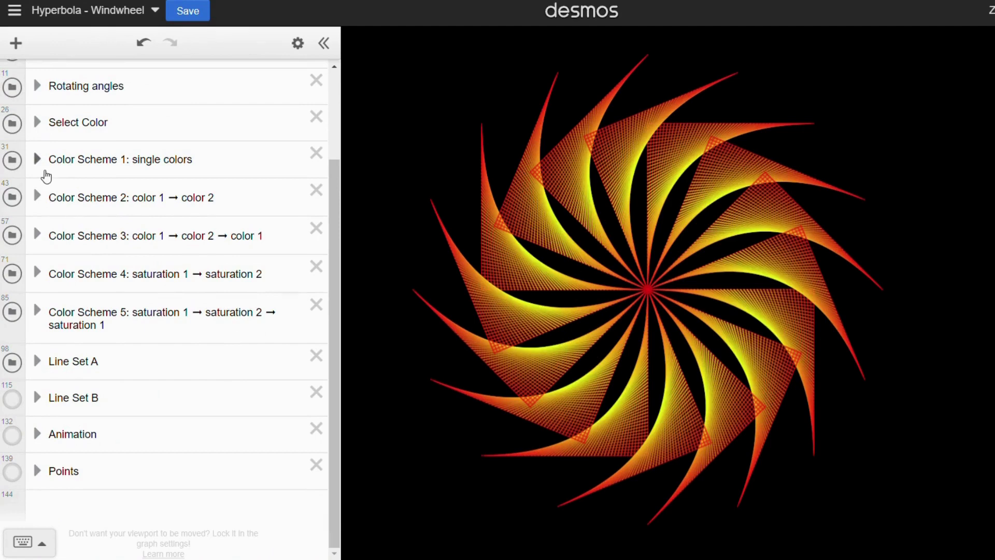
Hide polygons 111–114 in Line Set A, then collapse the folder.
left_click(46, 360)
scroll(61, 400, "down", 10)
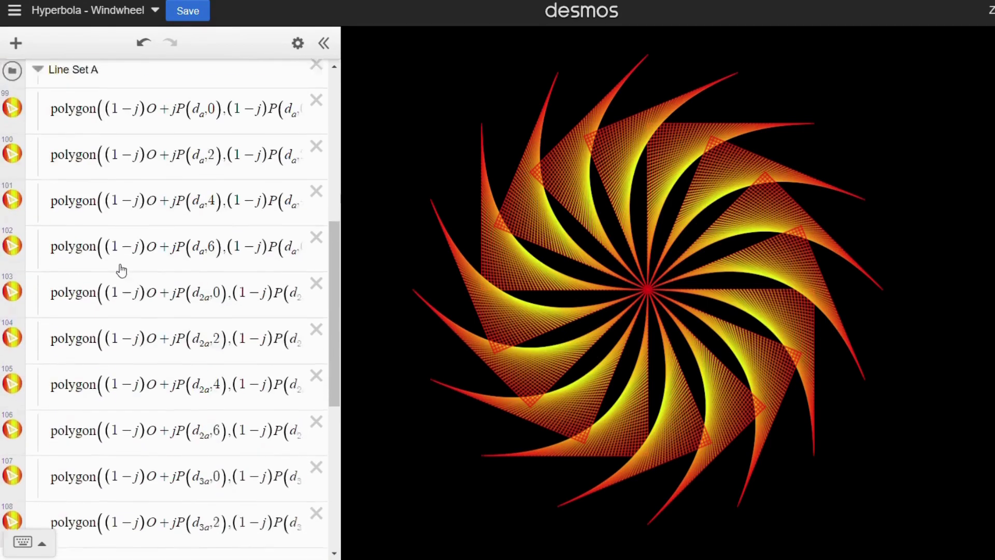
left_click(12, 407)
left_click(12, 362)
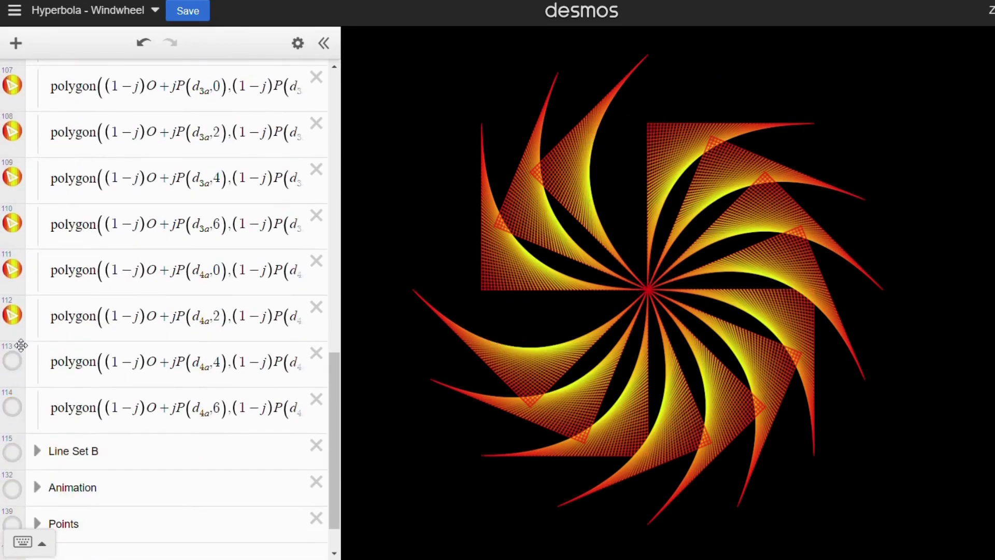
left_click(12, 315)
left_click(12, 269)
scroll(31, 304, "up", 7)
scroll(32, 304, "up", 5)
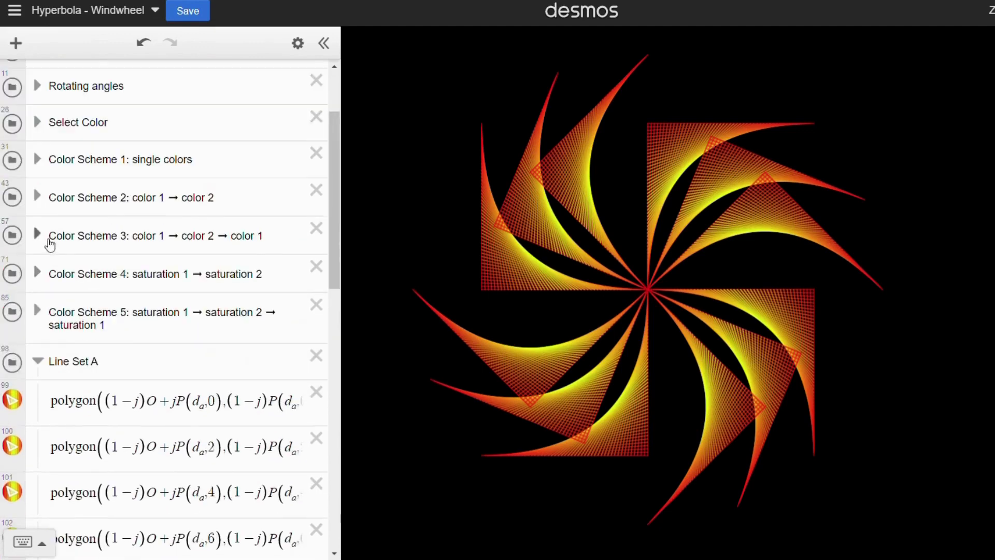
left_click(36, 359)
Change the r_a slider limits and rotate the windwheel arms to r_a 0.96.
left_click(37, 87)
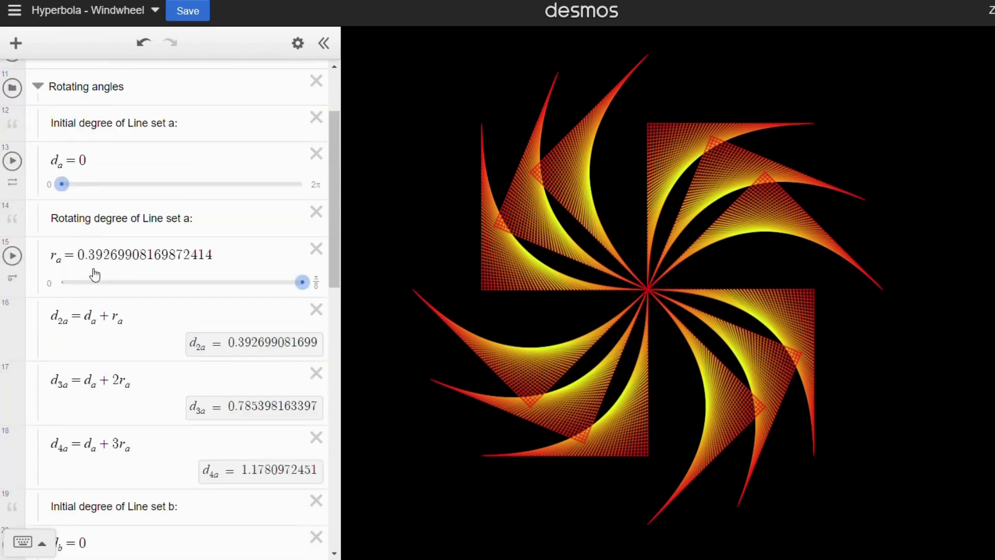
left_click(316, 283)
key("BackSpace")
key("BackSpace")
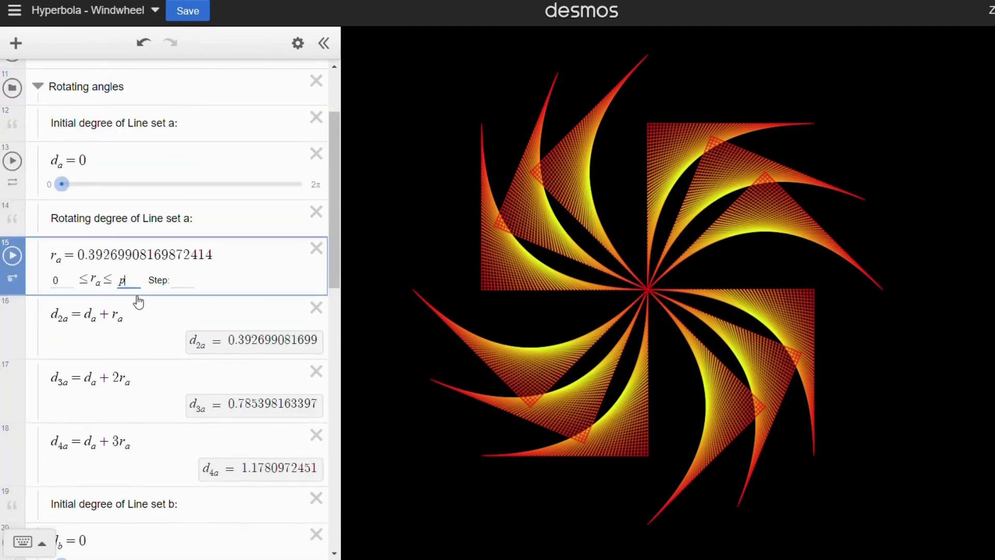
key("Escape")
left_click_drag(92, 279, 136, 285)
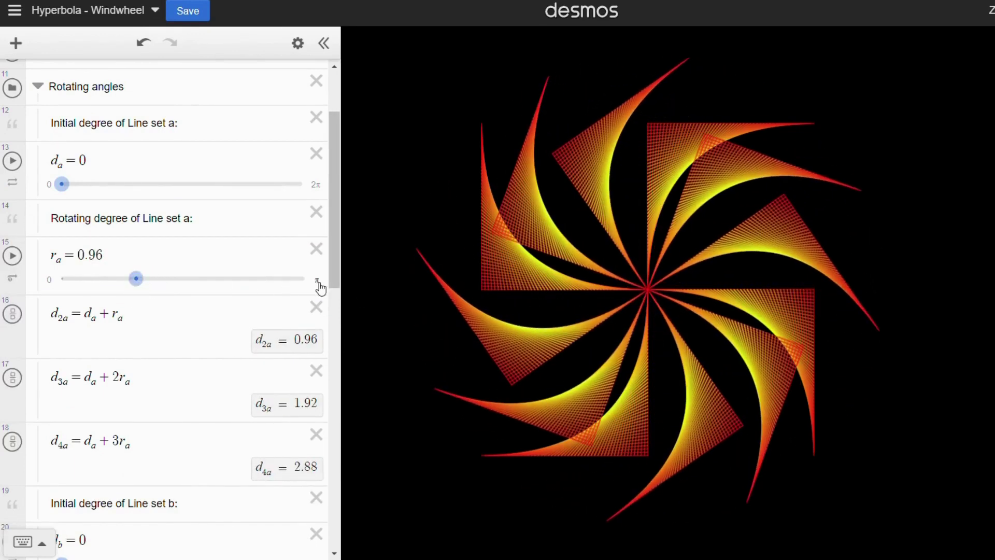
Set the r_a slider maximum to π/6 and animate r_a.
left_click(317, 280)
key("Escape")
left_click(316, 281)
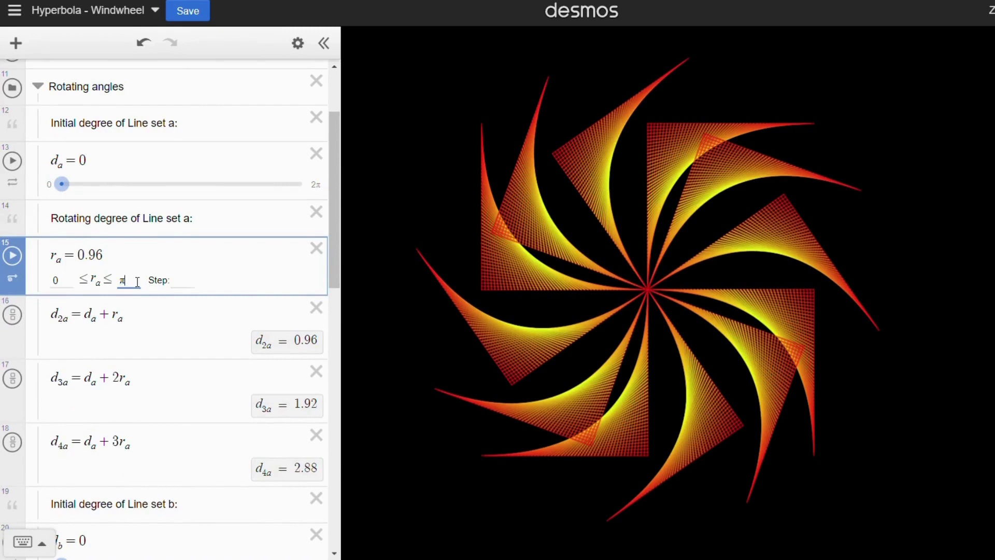
type("/6")
left_click(420, 373)
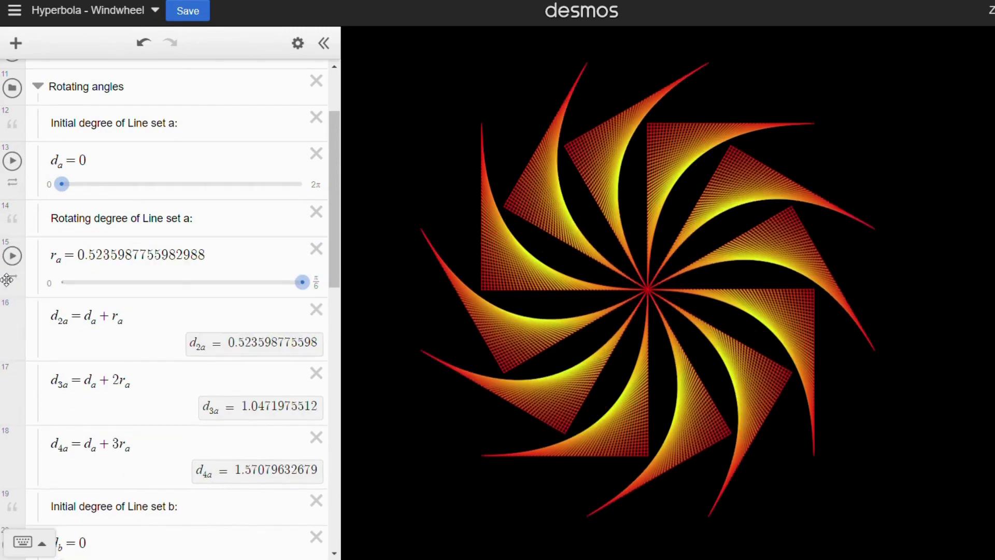
left_click(16, 258)
Switch Line Set A's colour c_a to Color Scheme 5 in Select Color.
left_click(42, 92)
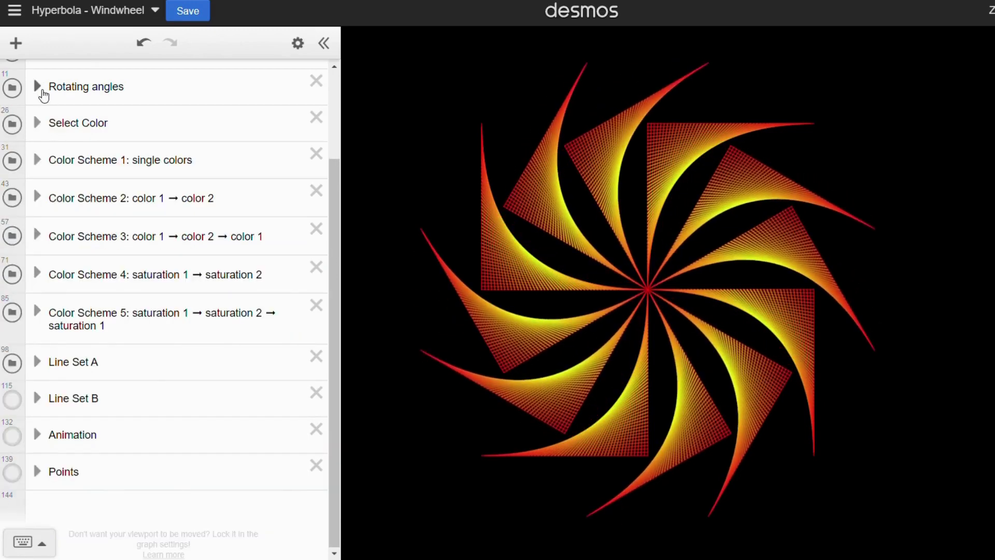
left_click(37, 122)
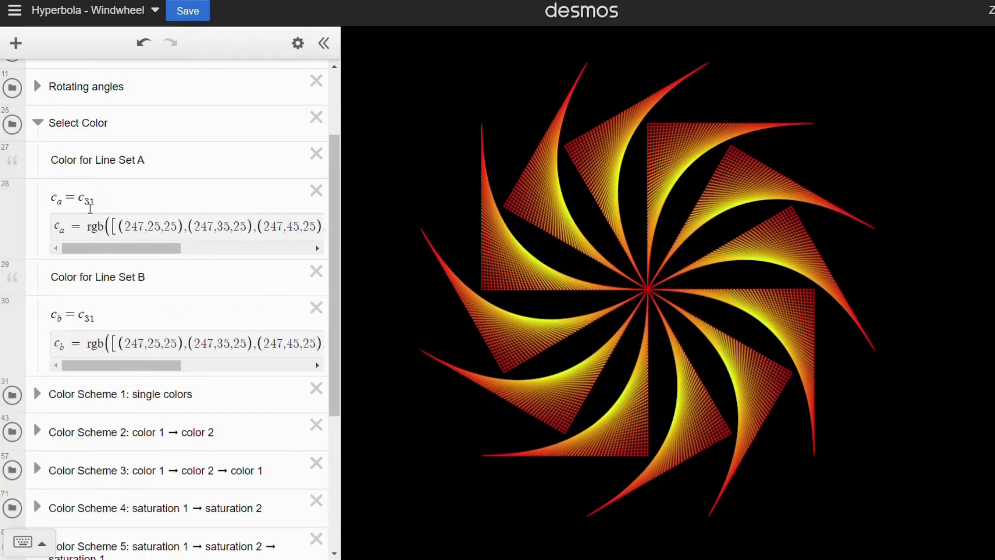
left_click(88, 202)
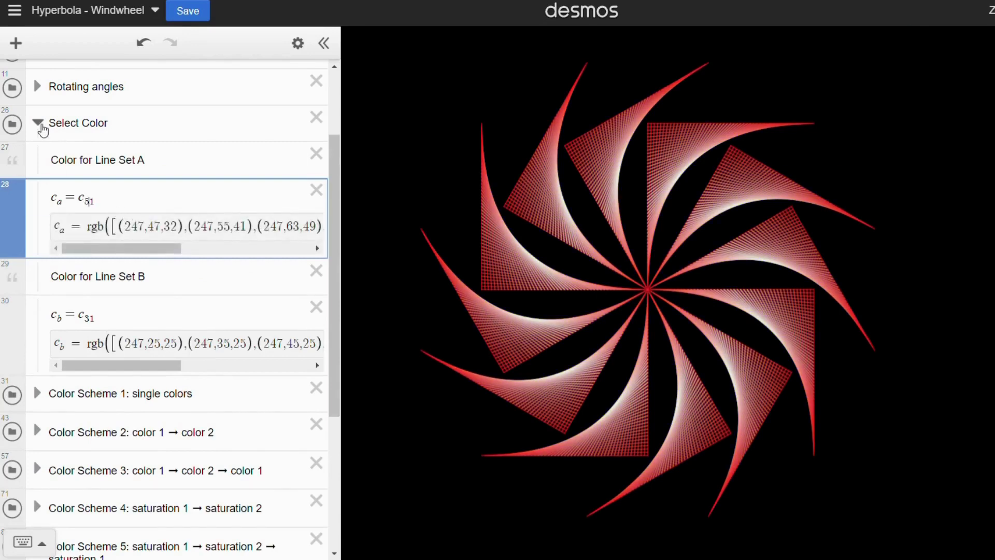
left_click(37, 122)
Set Color Scheme 5 hue h_51 to 328, turning the windwheel pink.
left_click(38, 311)
scroll(43, 300, "down", 4)
left_click_drag(64, 196, 282, 210)
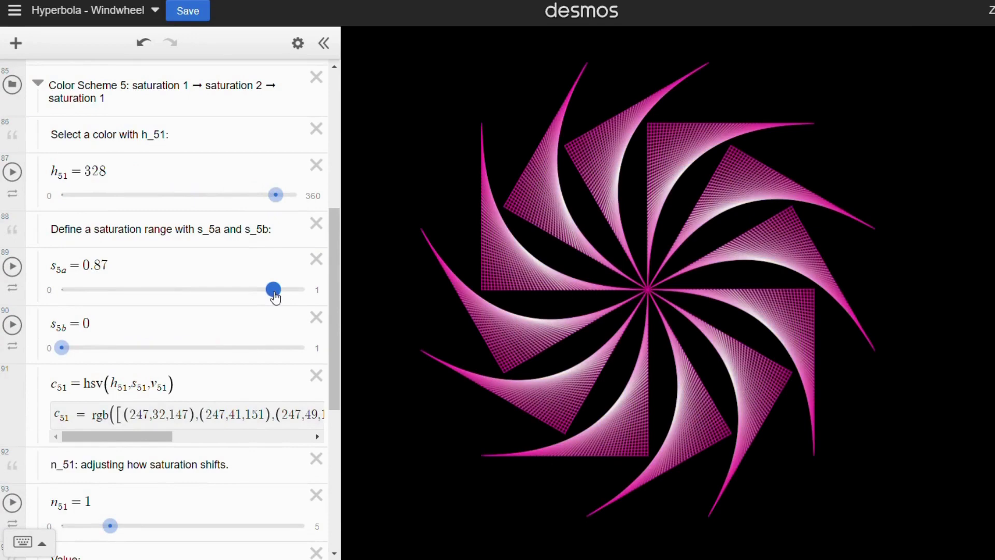